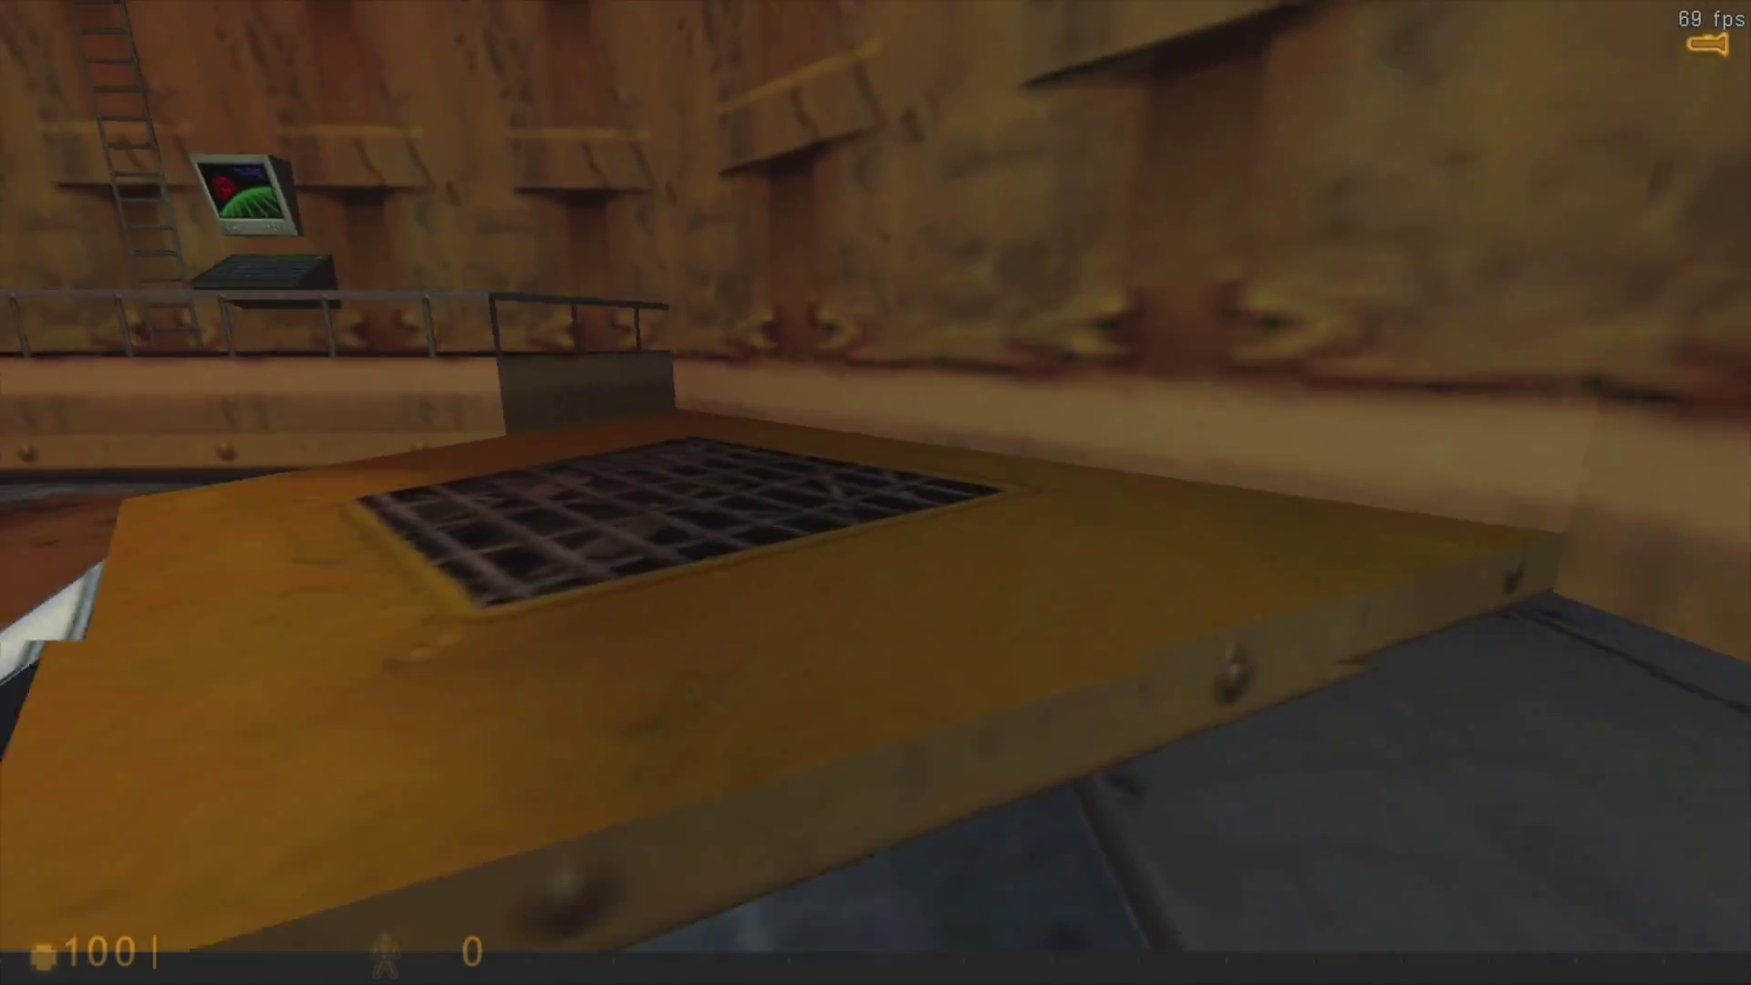
{"action": "key", "text": "w"}
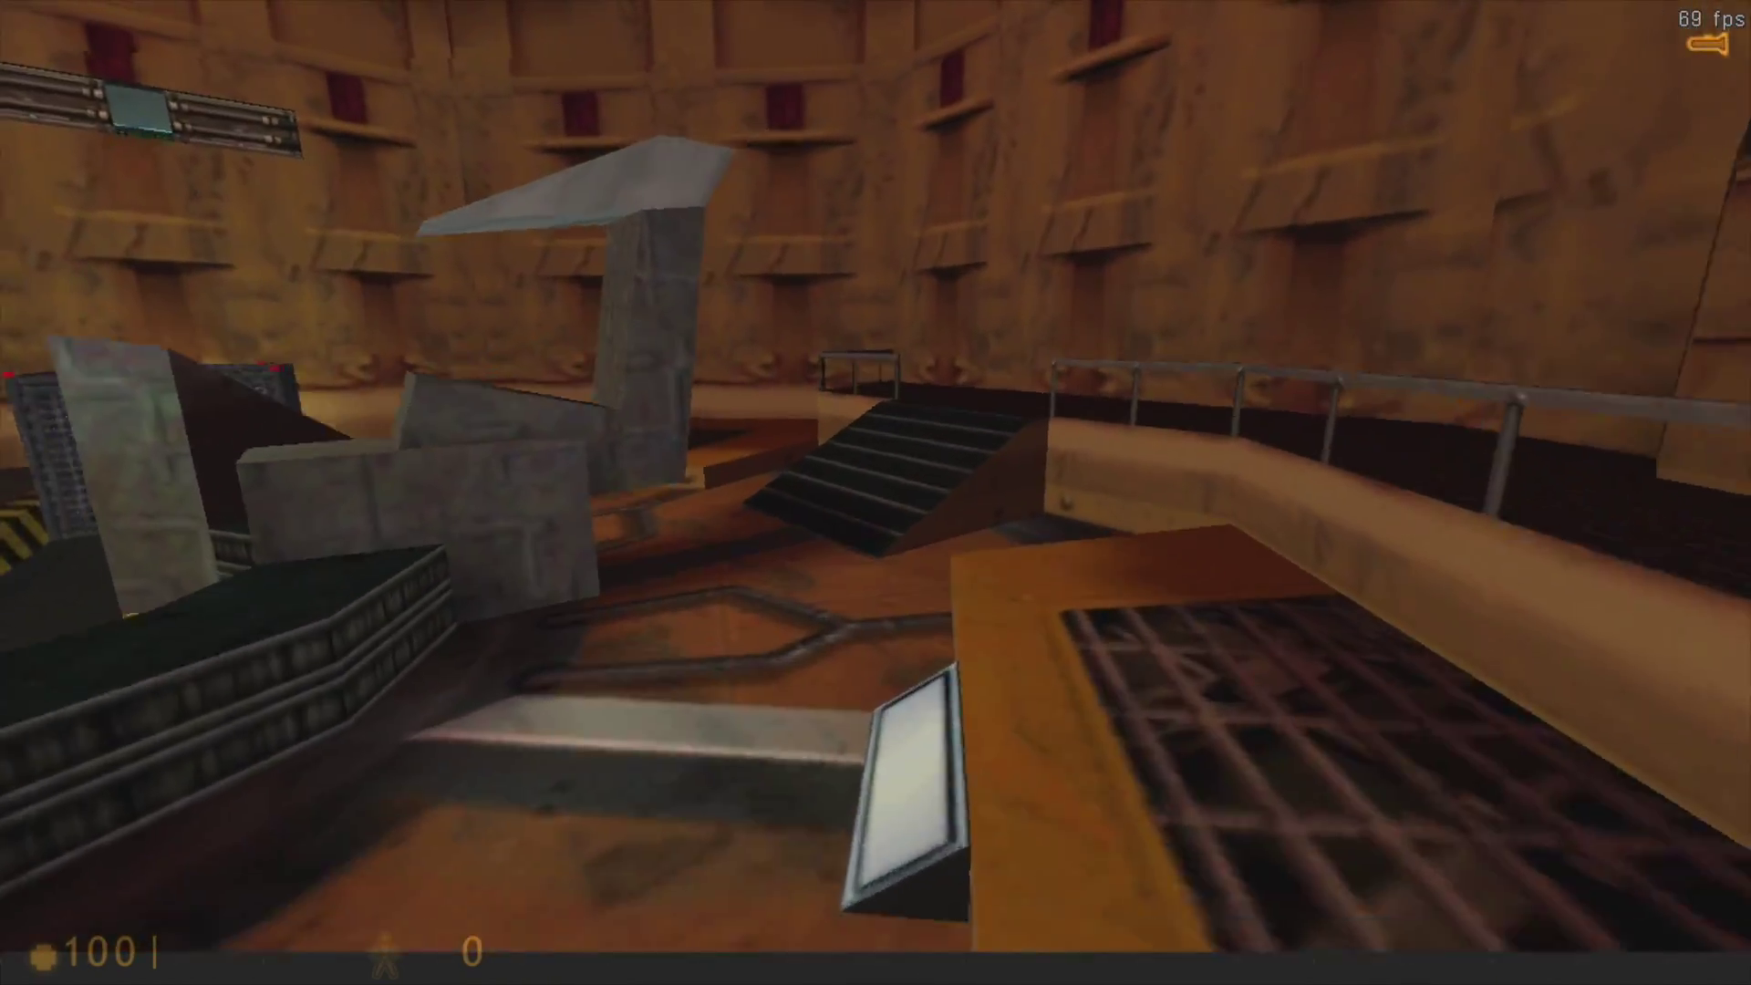
{"action": "key", "text": "w"}
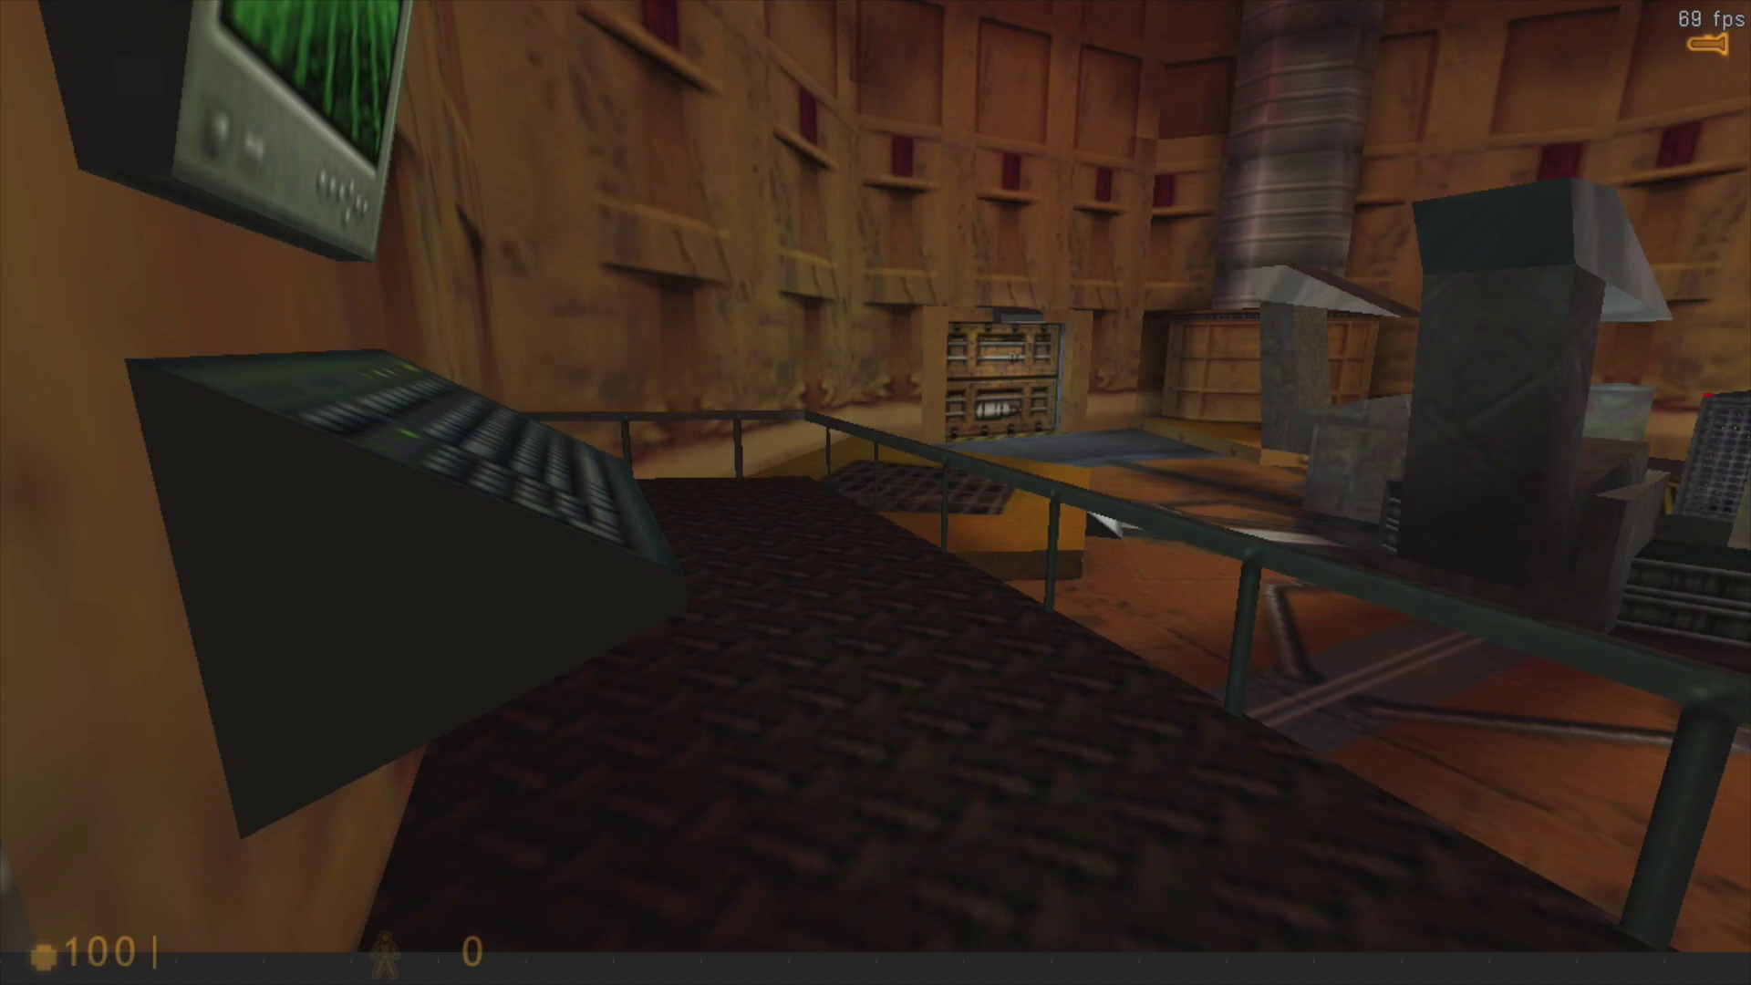
{"action": "key", "text": "w"}
{"action": "key", "text": "d"}
{"action": "key", "text": "w"}
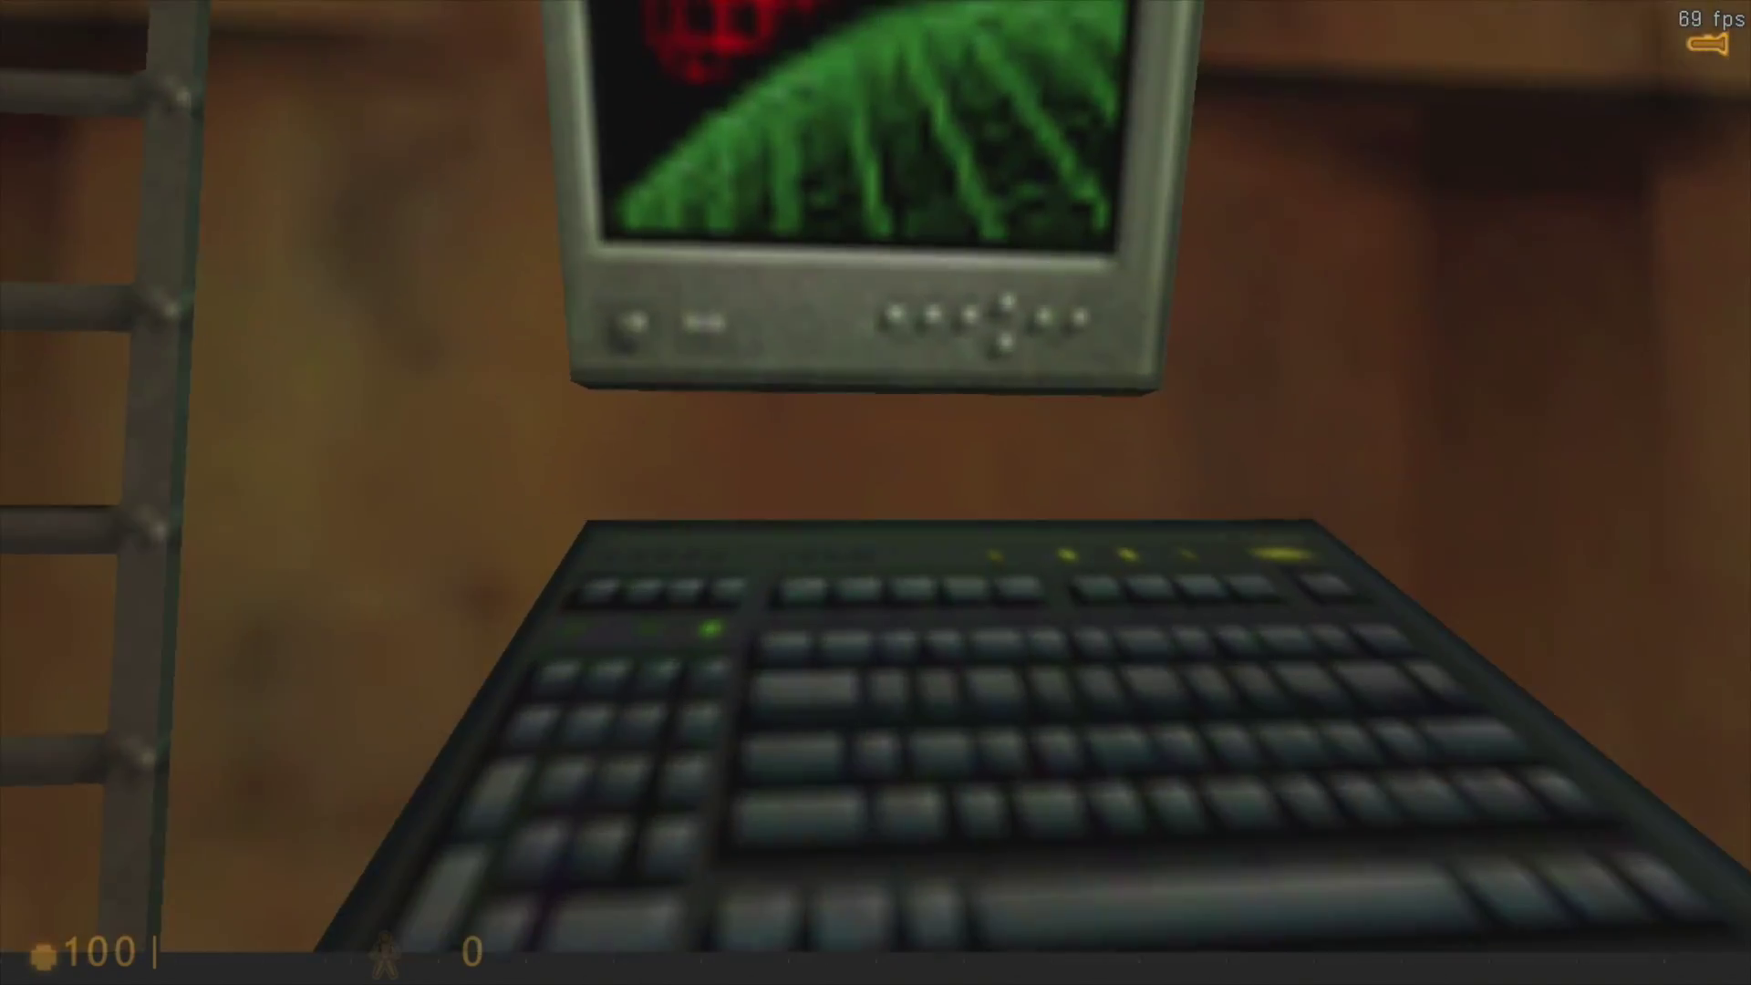
{"action": "key", "text": "s"}
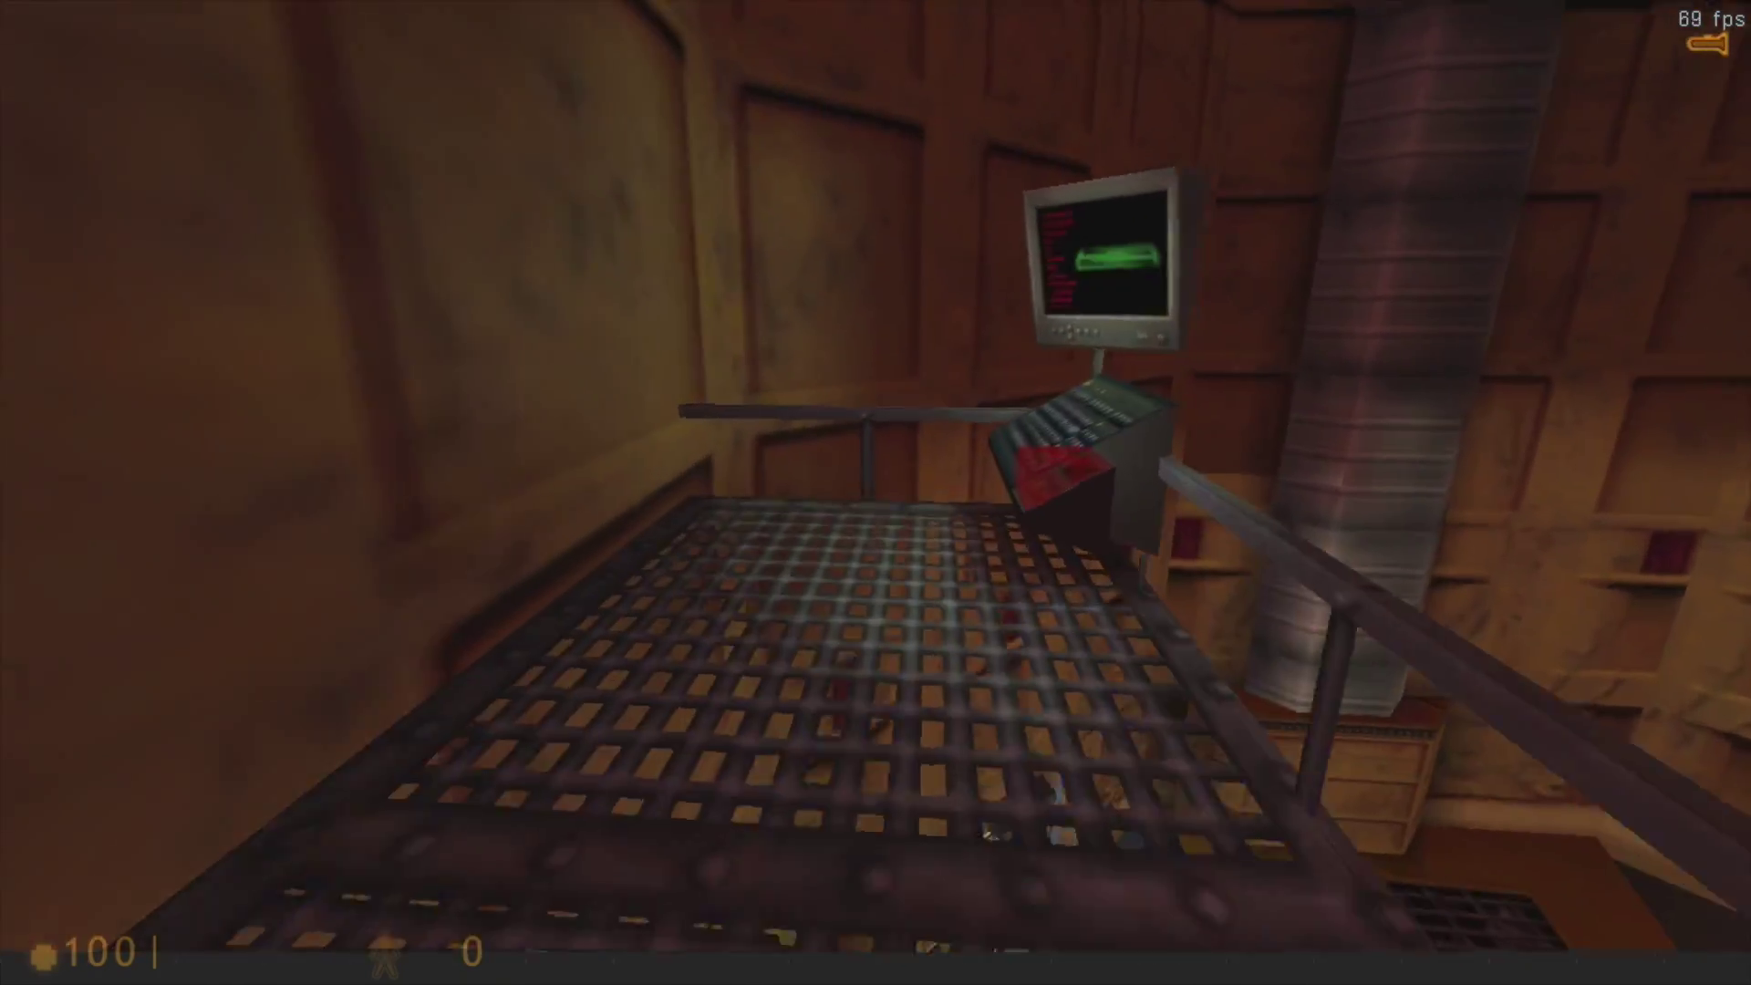
{"action": "key", "text": "s"}
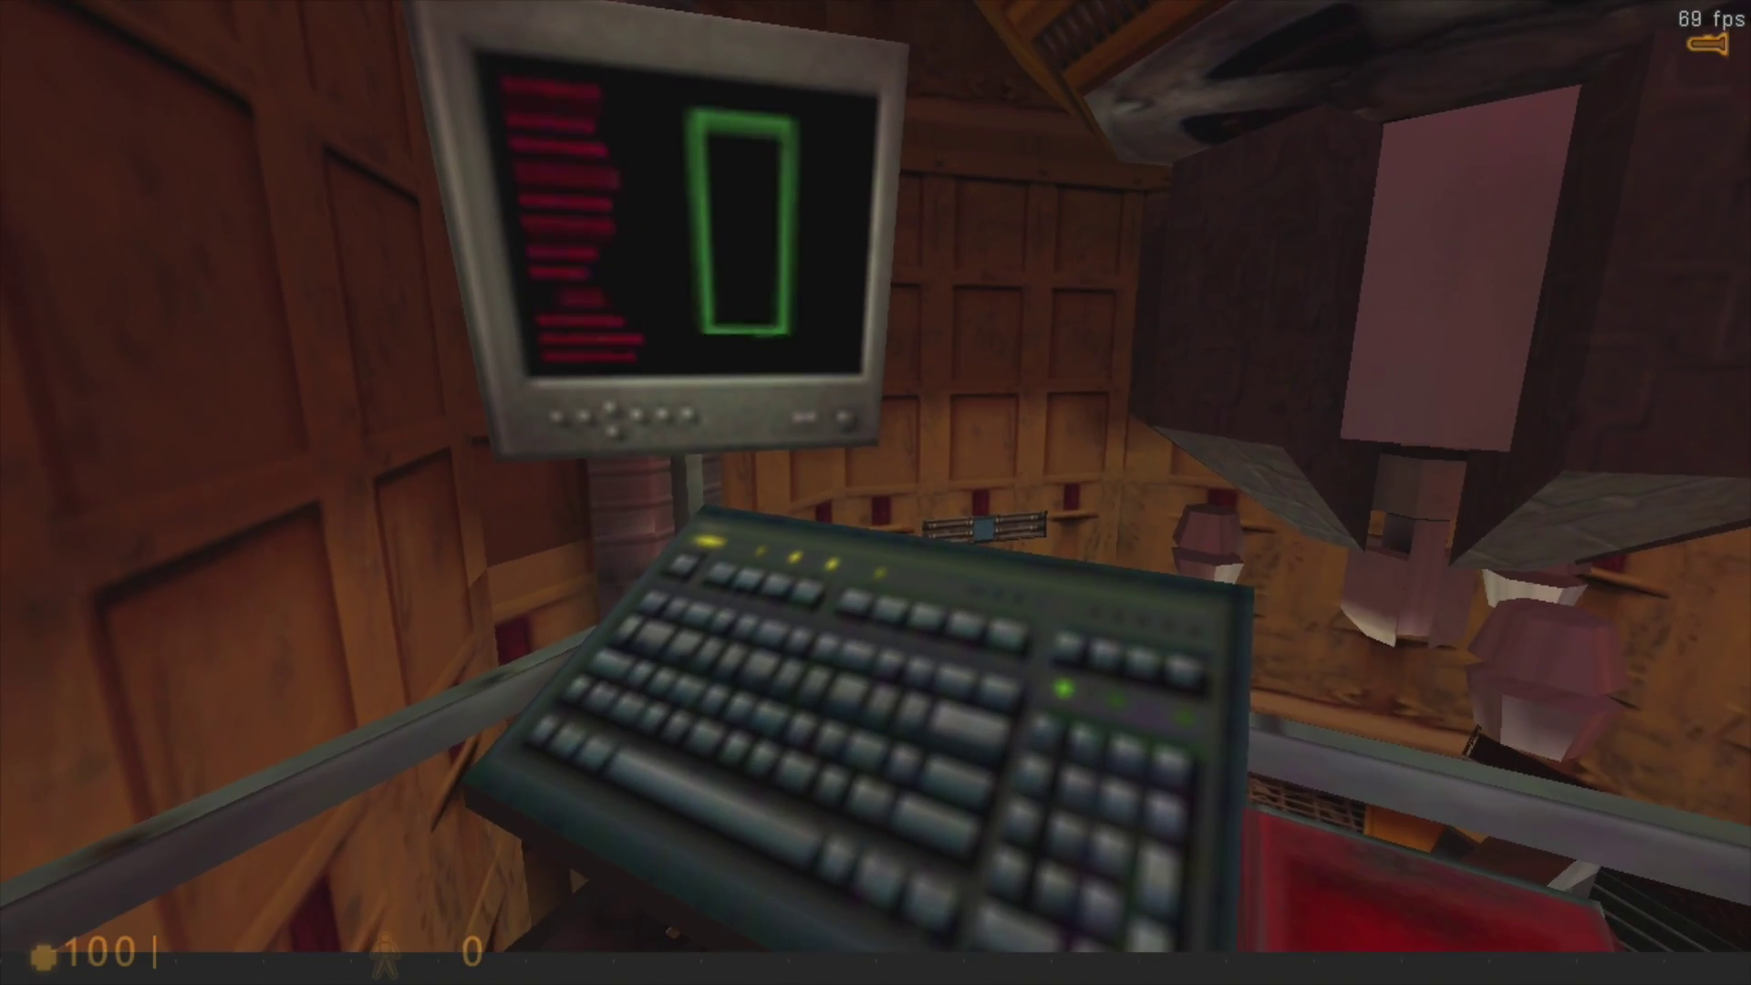
{"action": "key", "text": "w"}
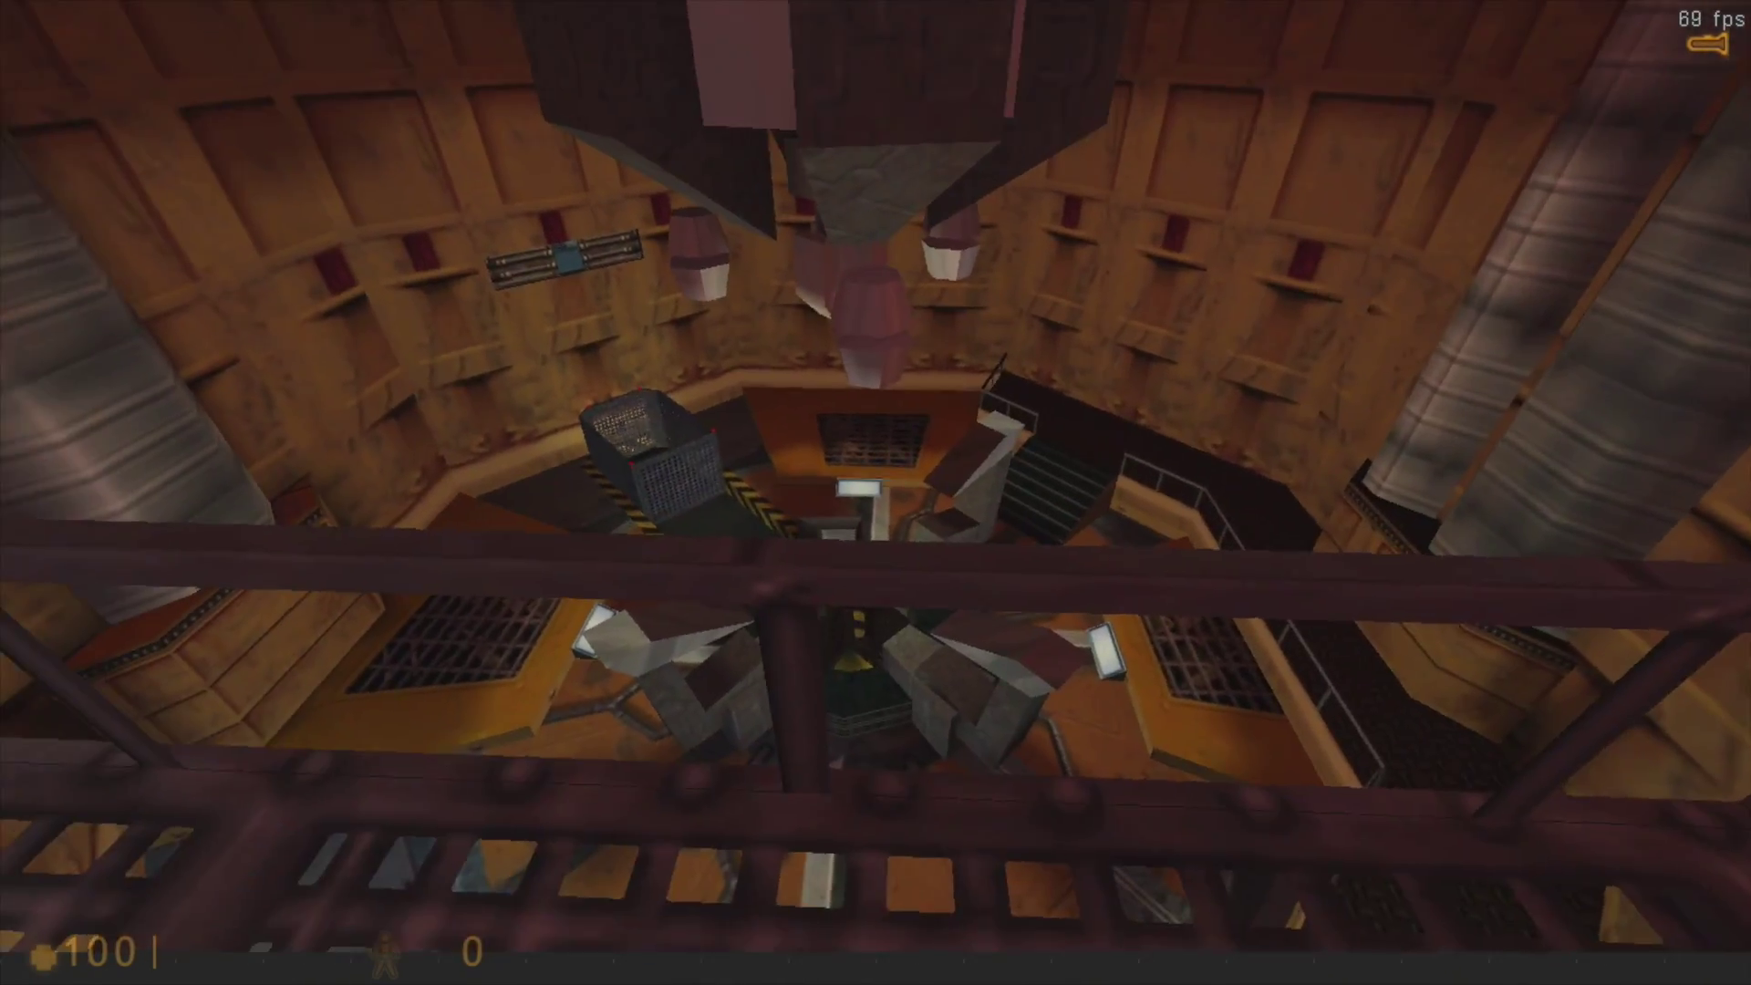
{"action": "key", "text": "w"}
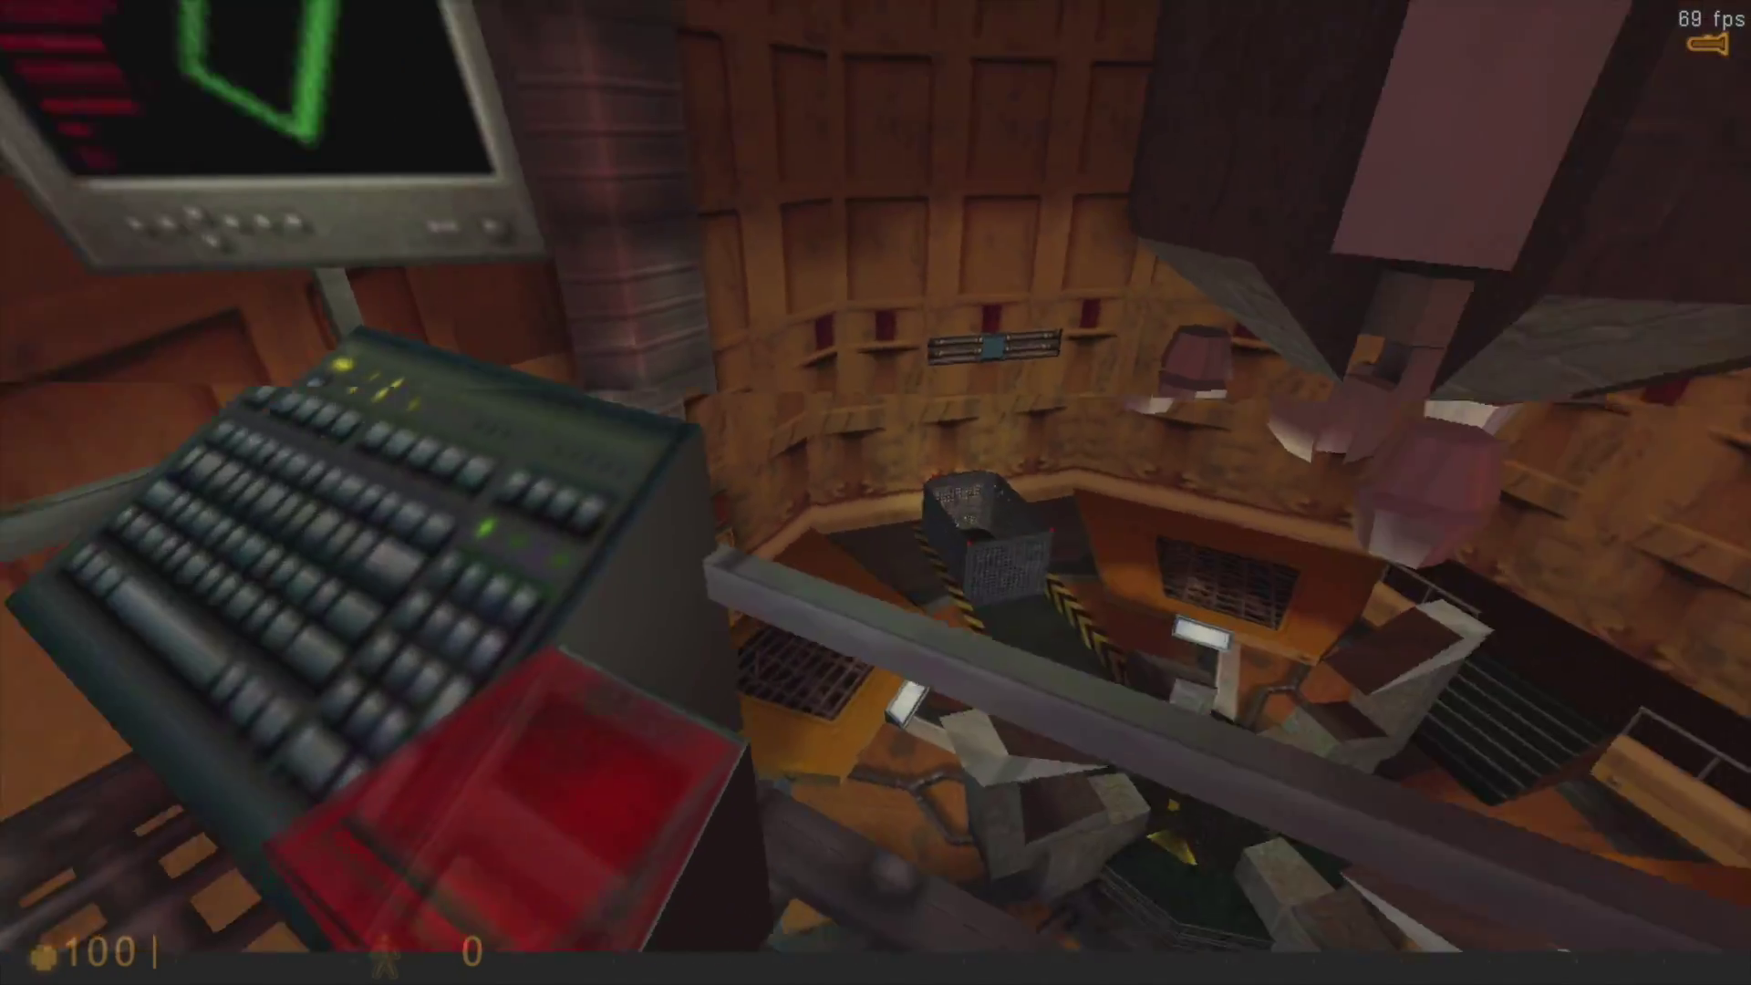
{"action": "mouse_move", "coordinate": [876, 493]}
{"action": "key", "text": "s"}
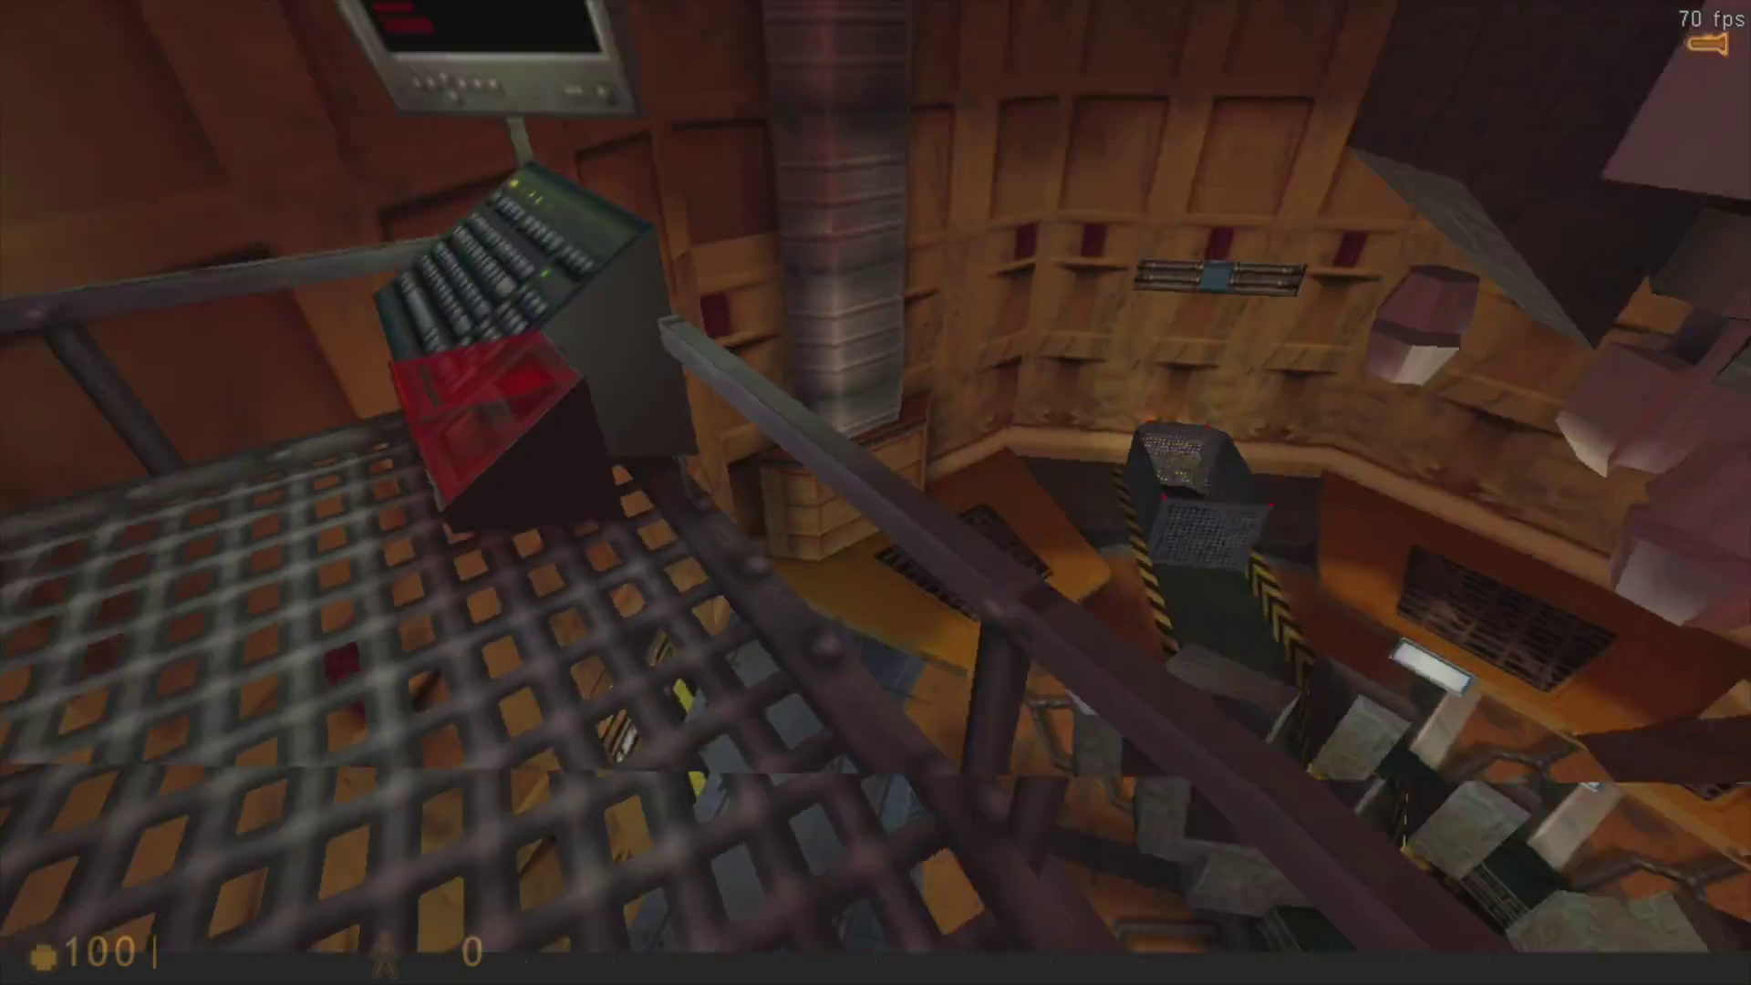
{"action": "key", "text": "w"}
{"action": "key", "text": "s"}
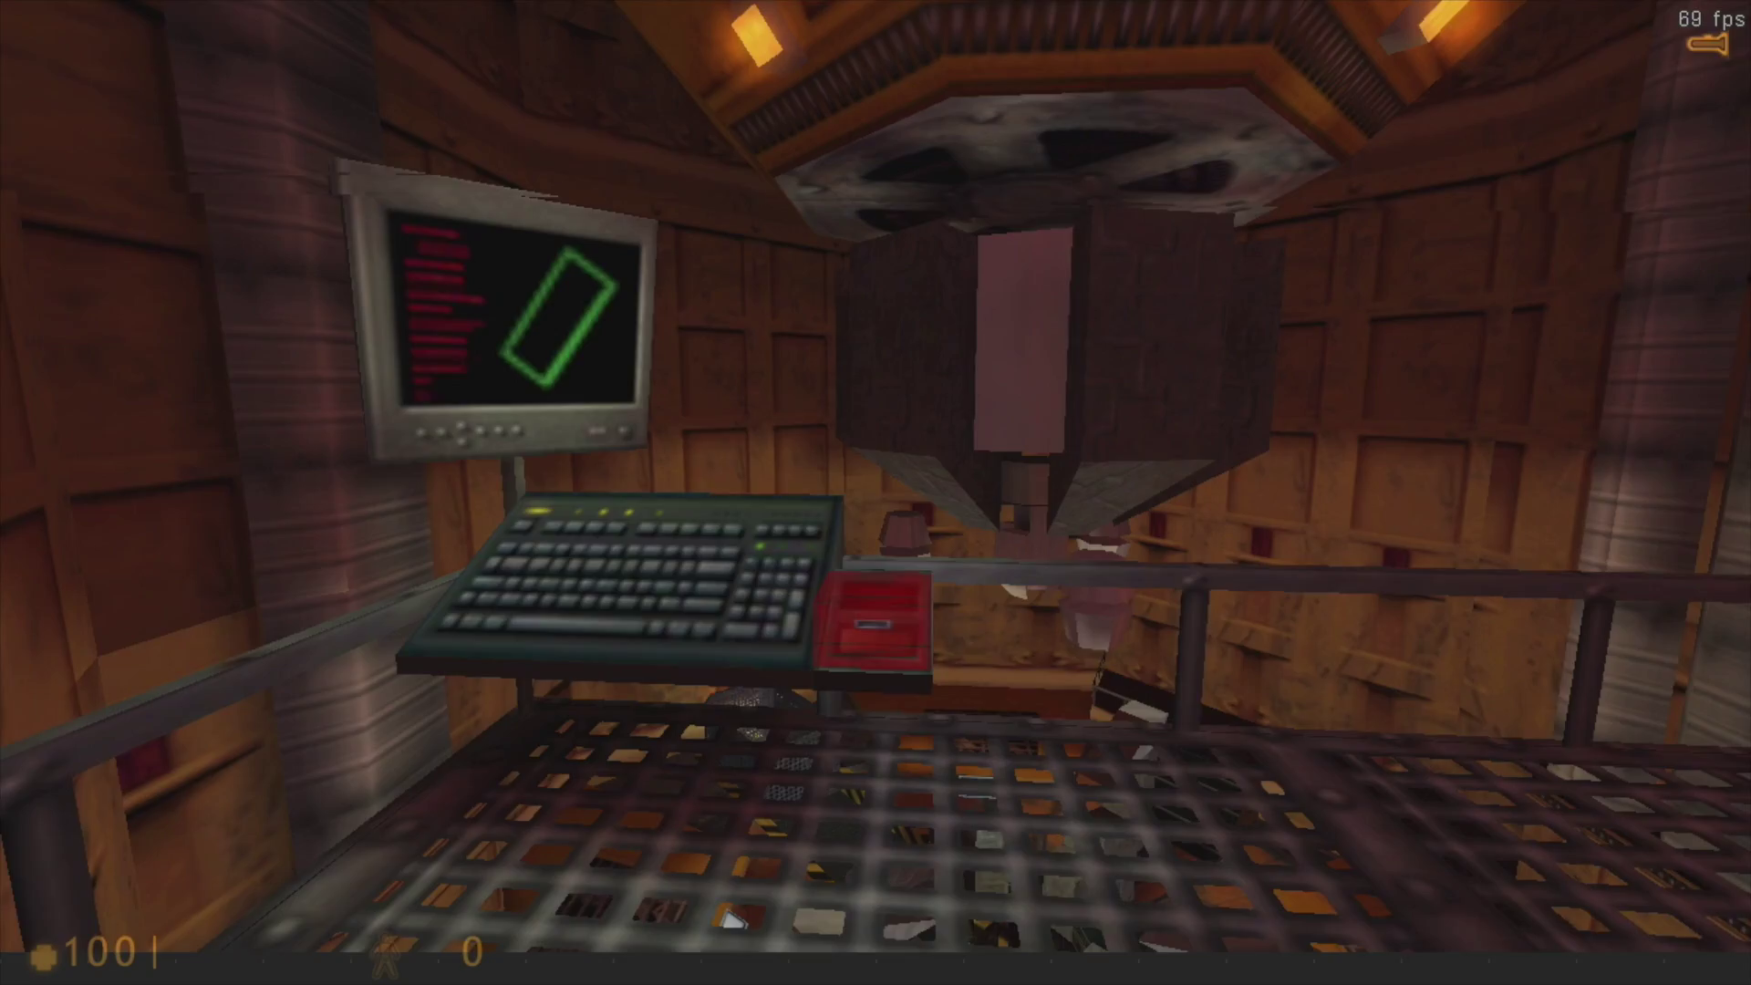
{"action": "key", "text": "w"}
{"action": "key", "text": "s"}
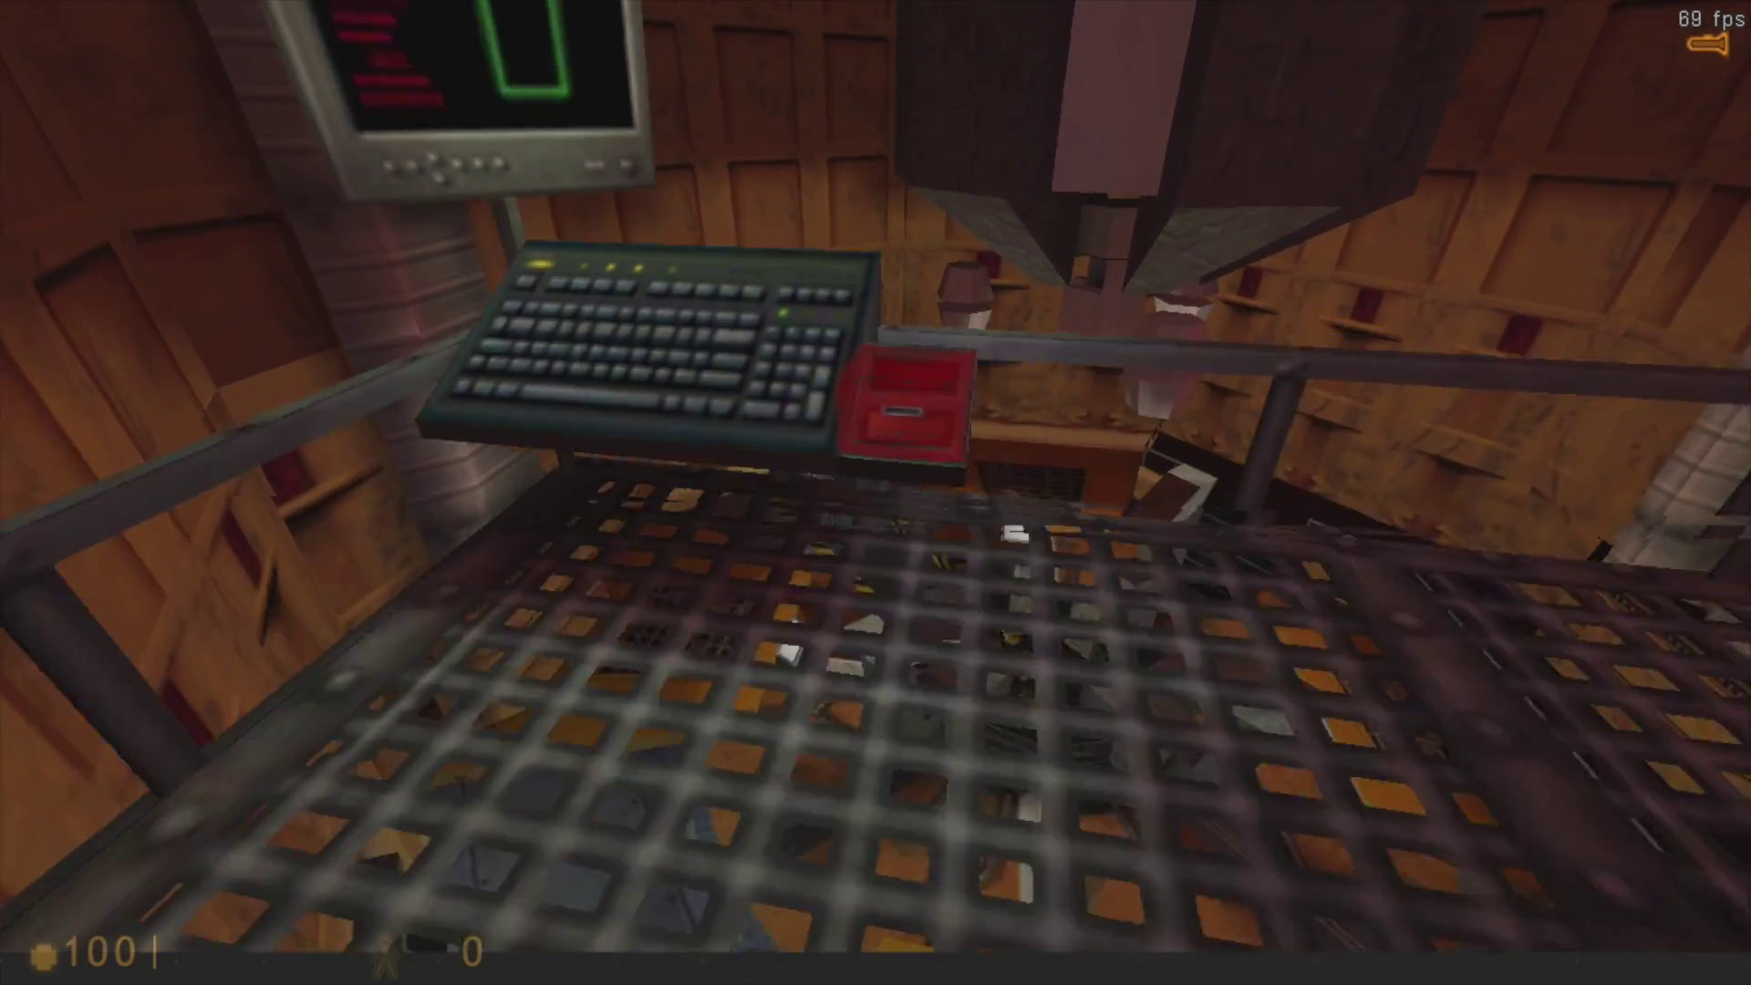
{"action": "key", "text": "w"}
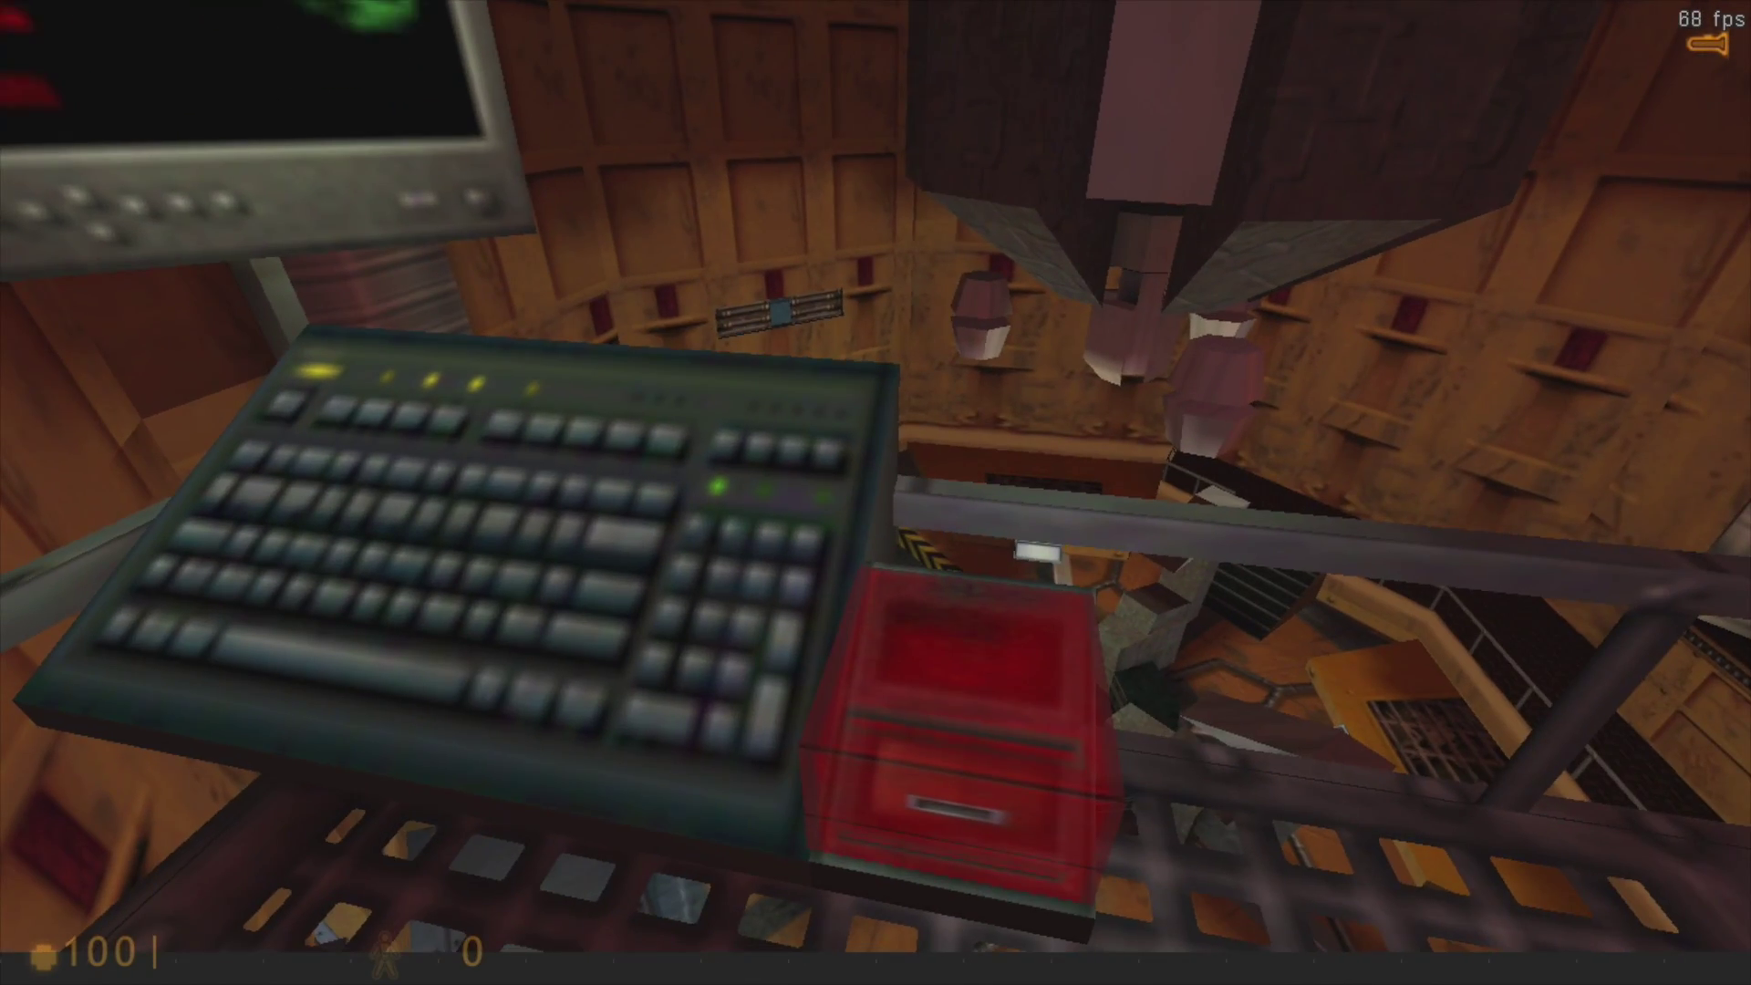
{"action": "key", "text": "e"}
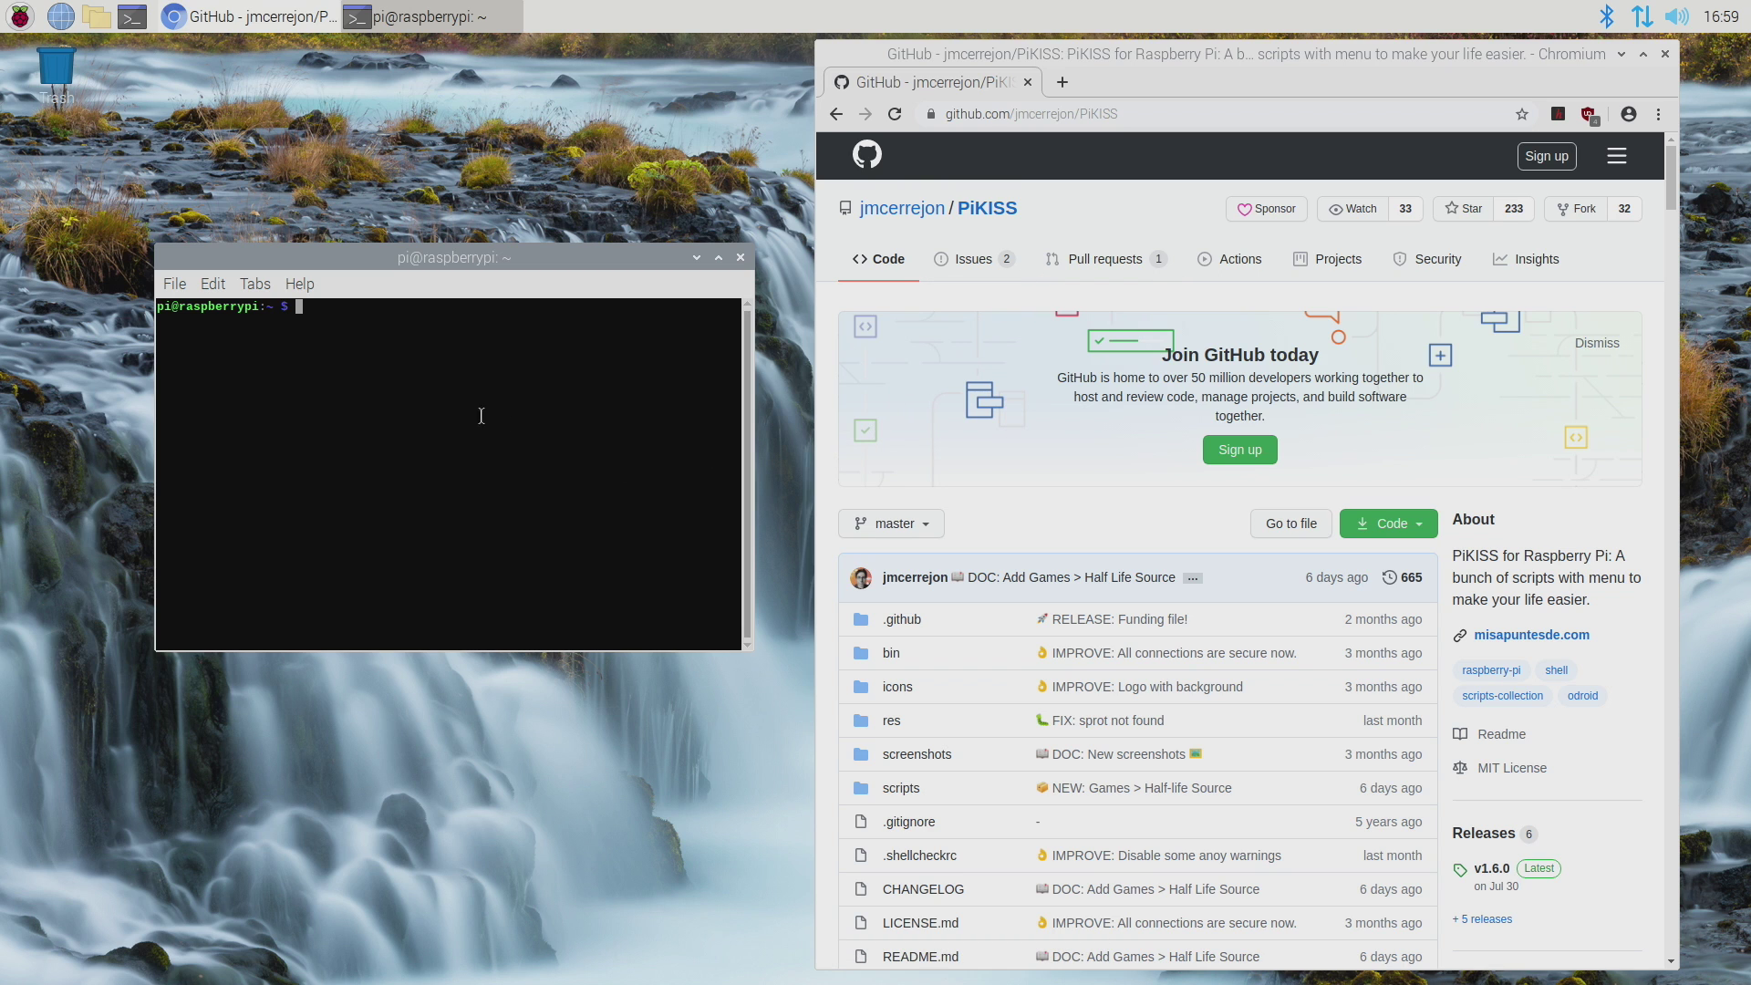
{"action": "scroll", "coordinate": [1042, 523], "scroll_direction": "down", "scroll_amount": 10}
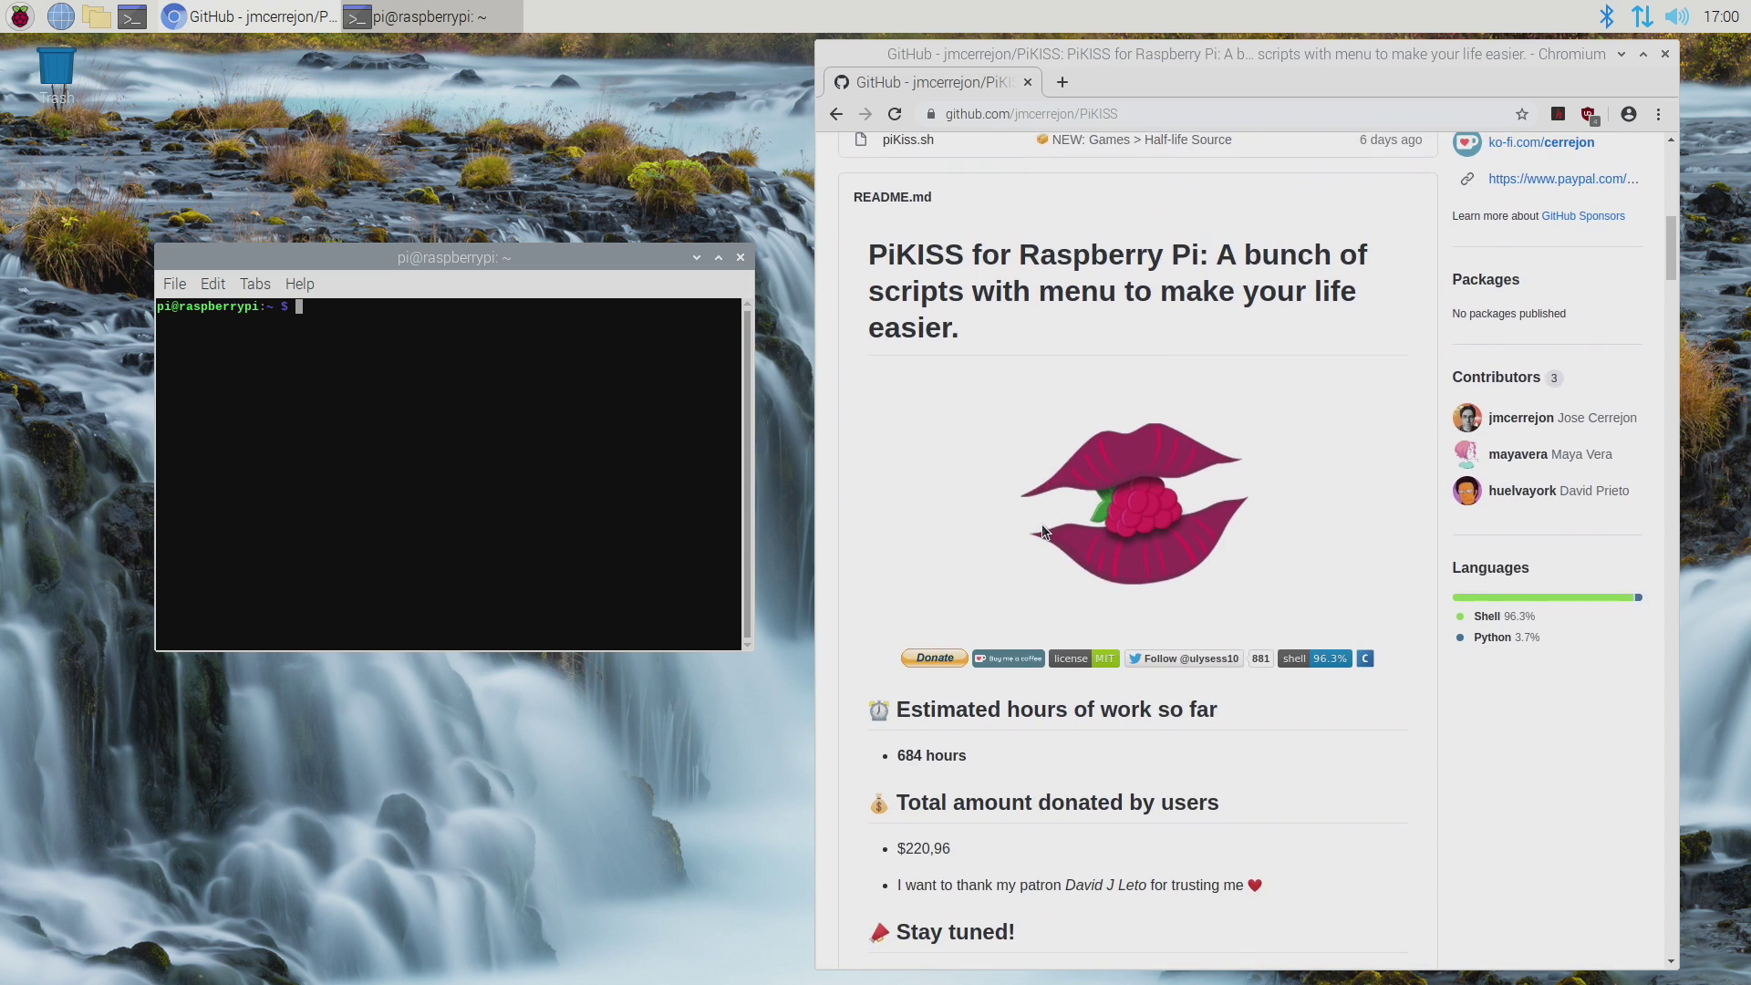
{"action": "scroll", "coordinate": [1043, 530], "scroll_direction": "down", "scroll_amount": 15}
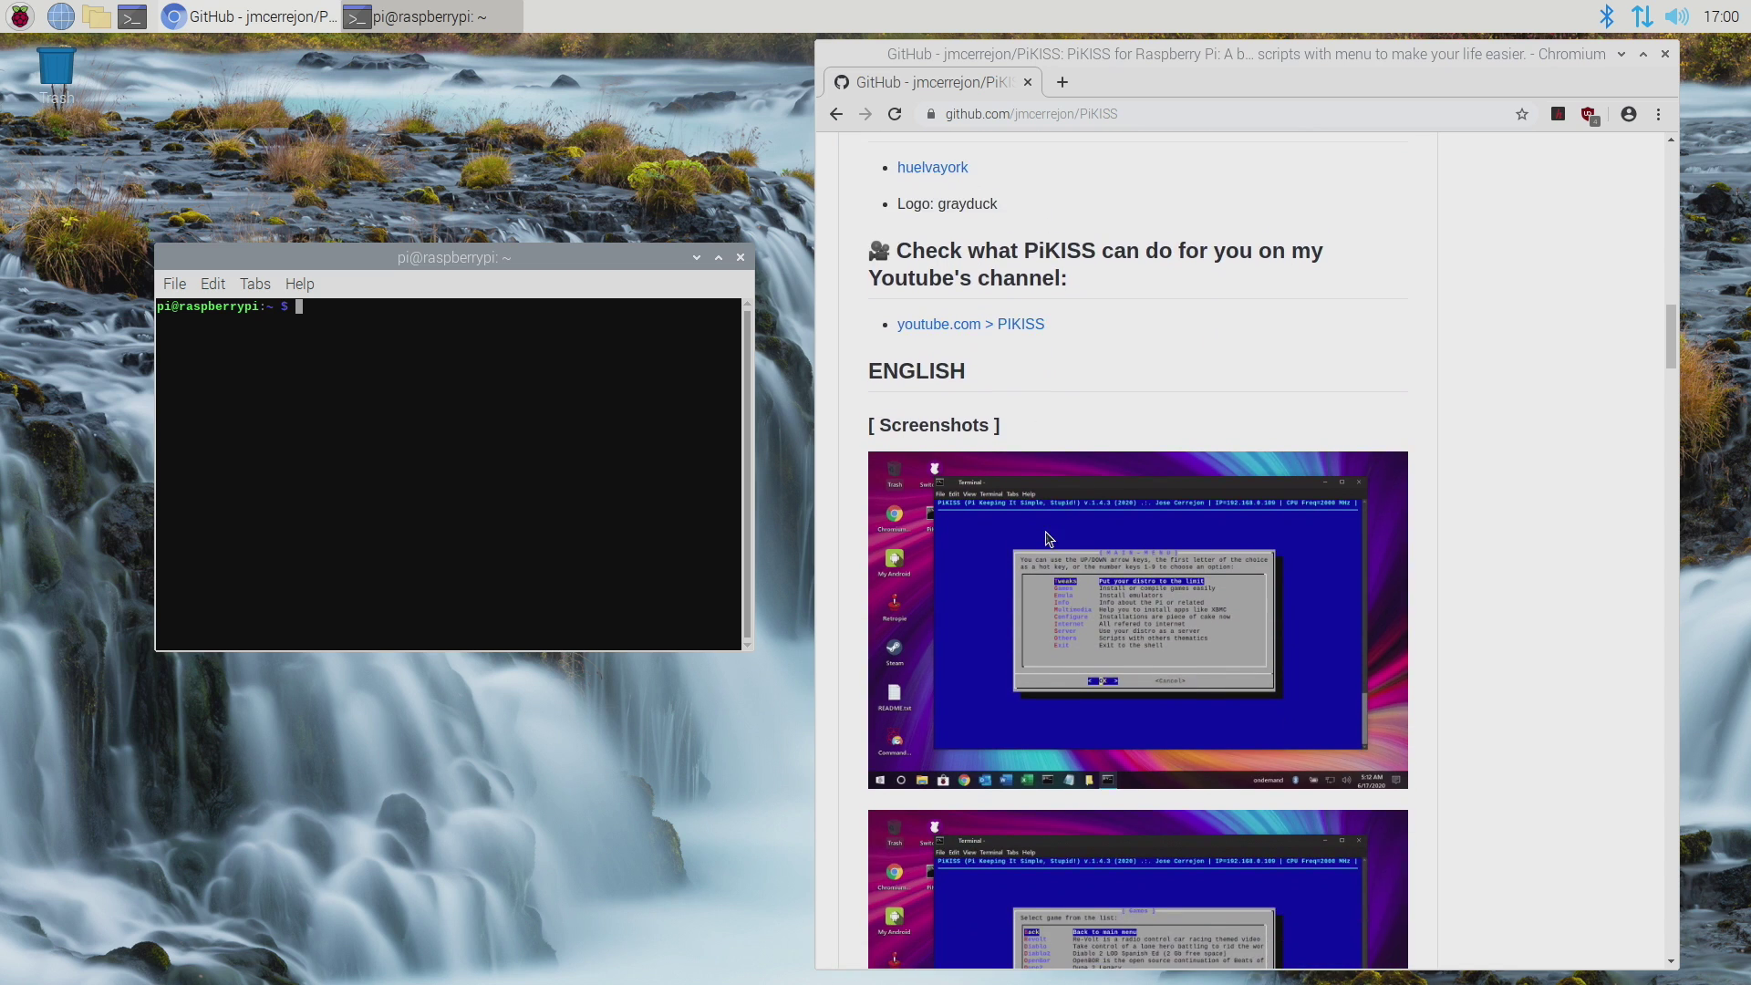
{"action": "scroll", "coordinate": [1047, 538], "scroll_direction": "down", "scroll_amount": 15}
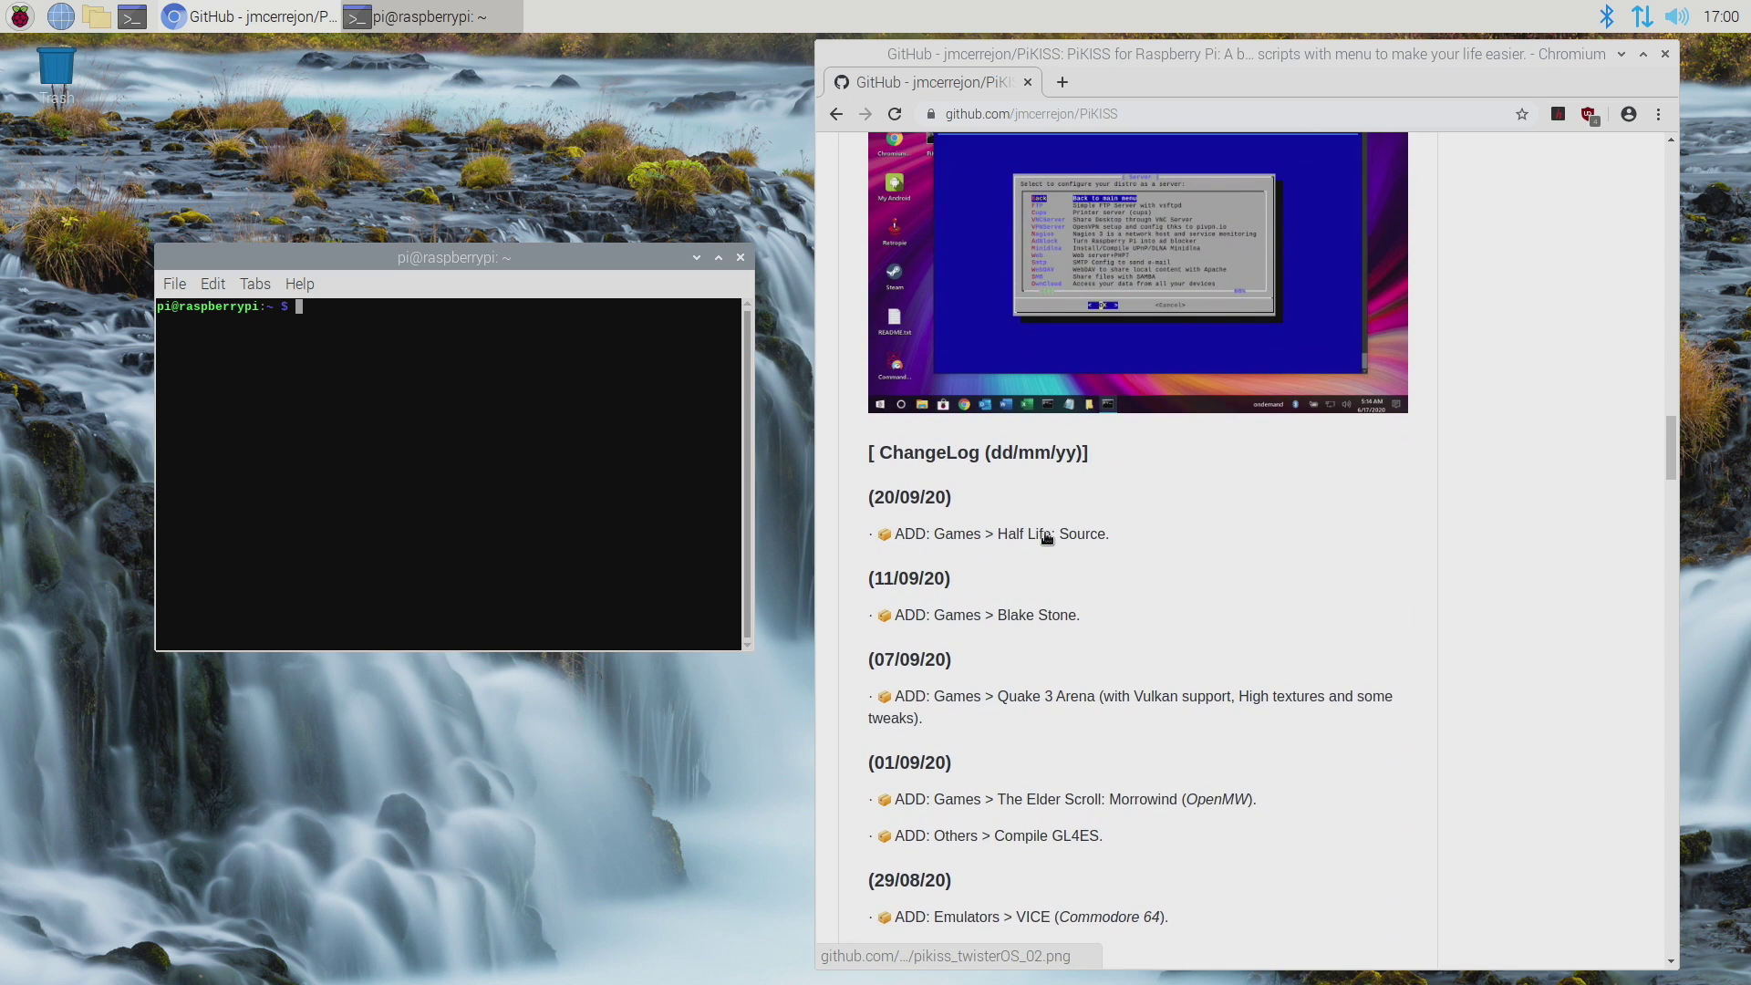
{"action": "scroll", "coordinate": [1047, 538], "scroll_direction": "down", "scroll_amount": 15}
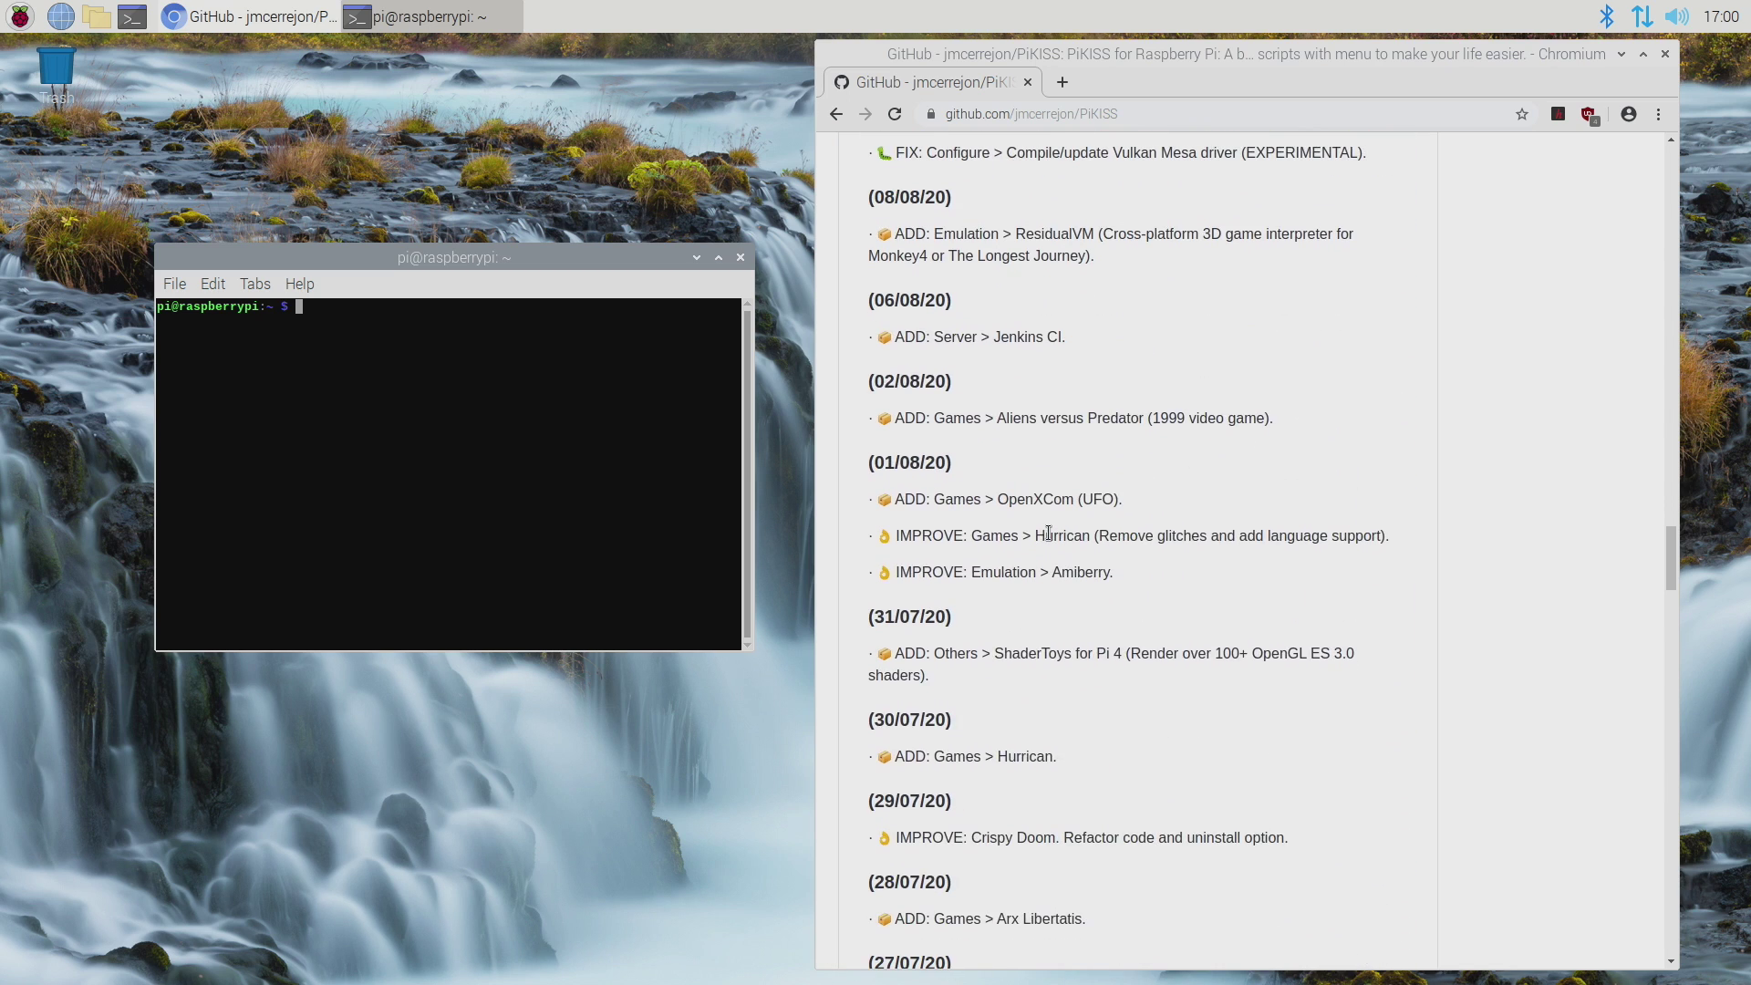
{"action": "scroll", "coordinate": [1049, 532], "scroll_direction": "down", "scroll_amount": 15}
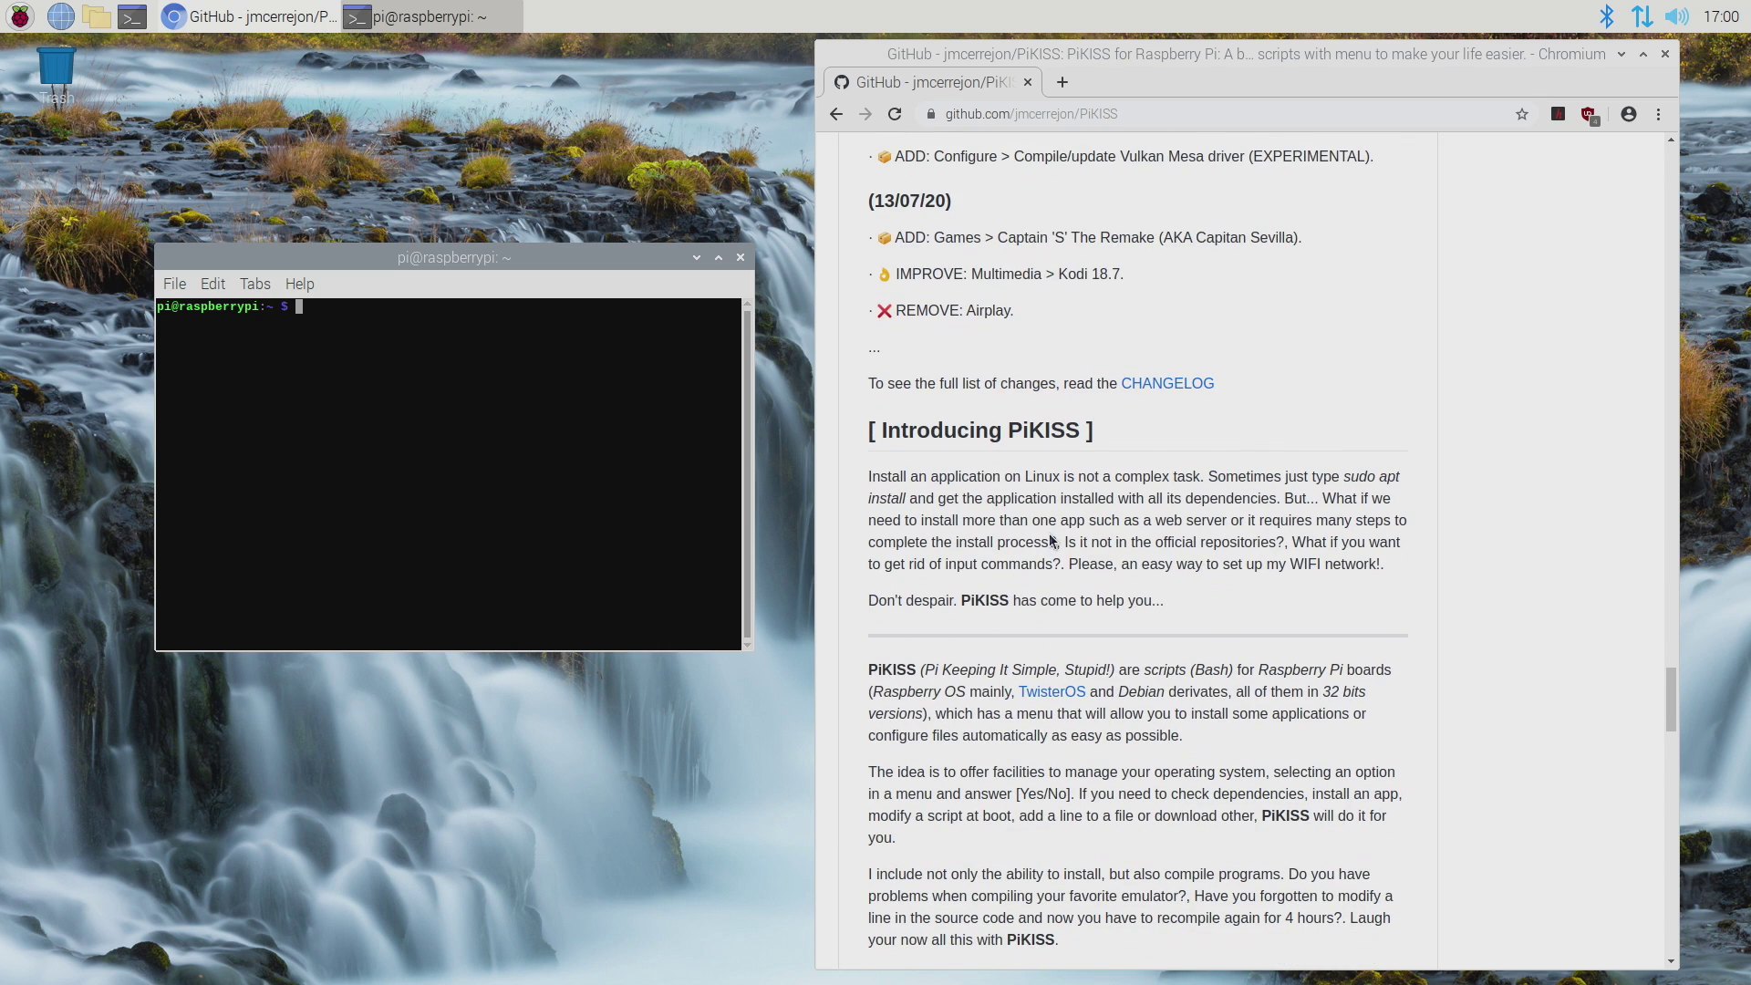
{"action": "scroll", "coordinate": [1051, 541], "scroll_direction": "down", "scroll_amount": 15}
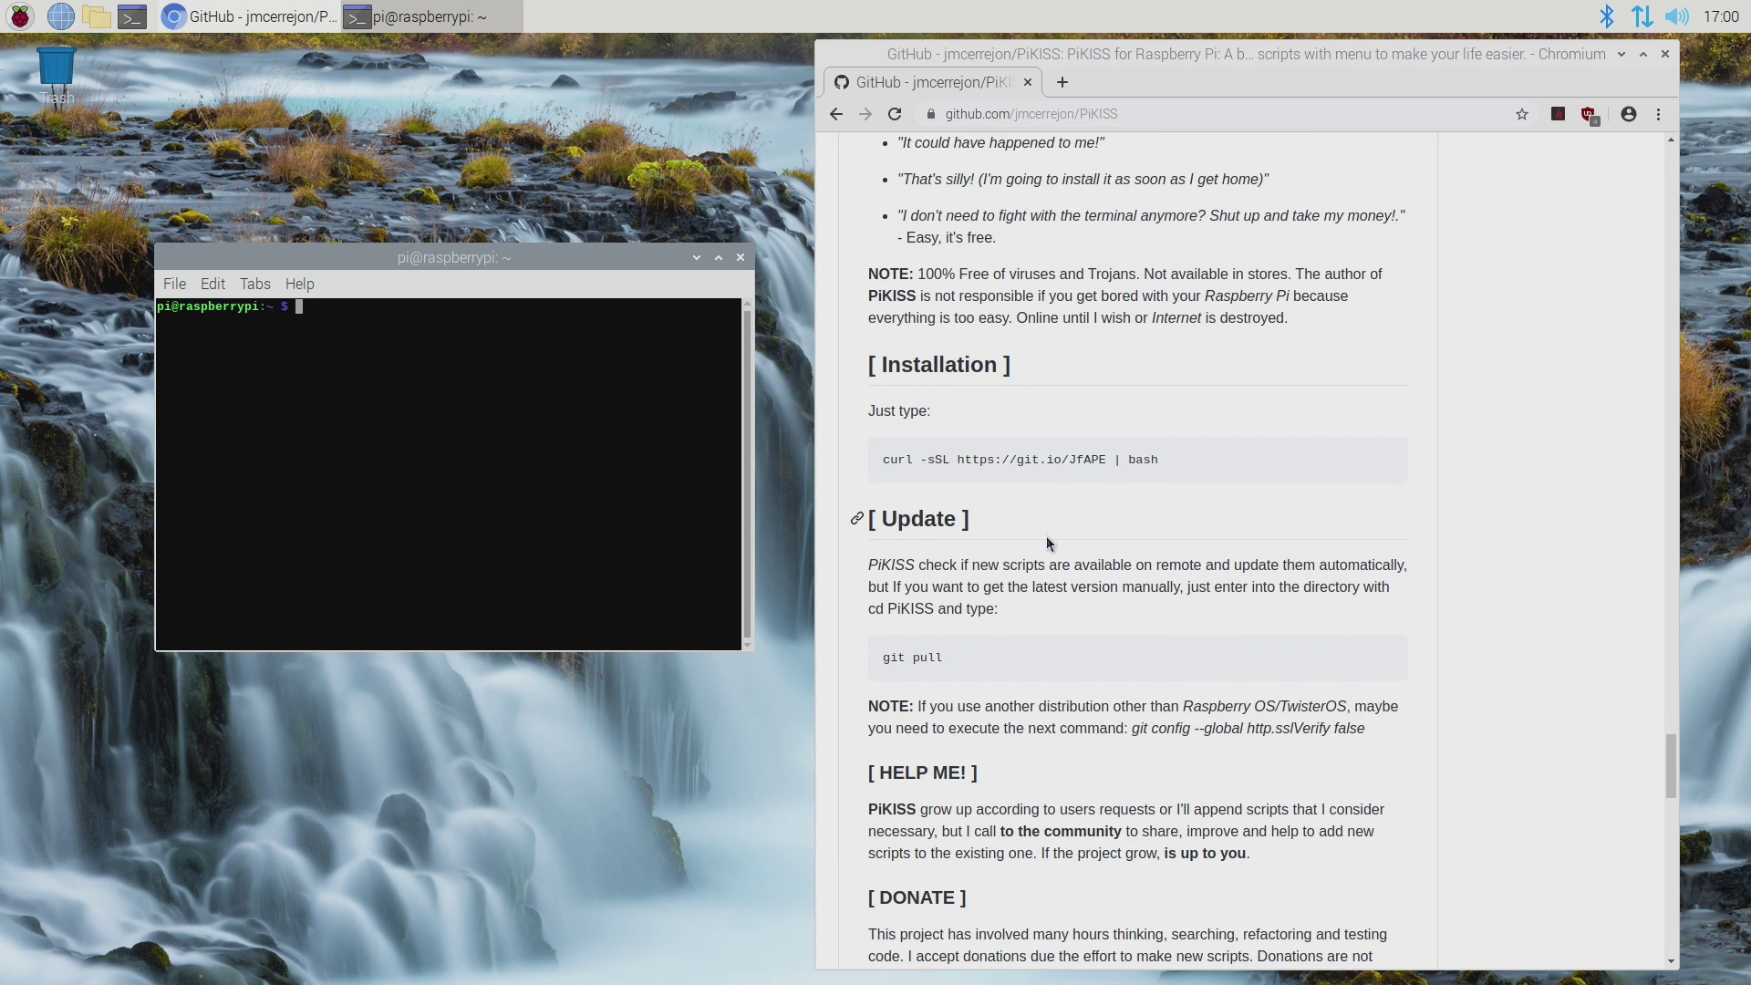
{"action": "triple_click", "coordinate": [1148, 459]}
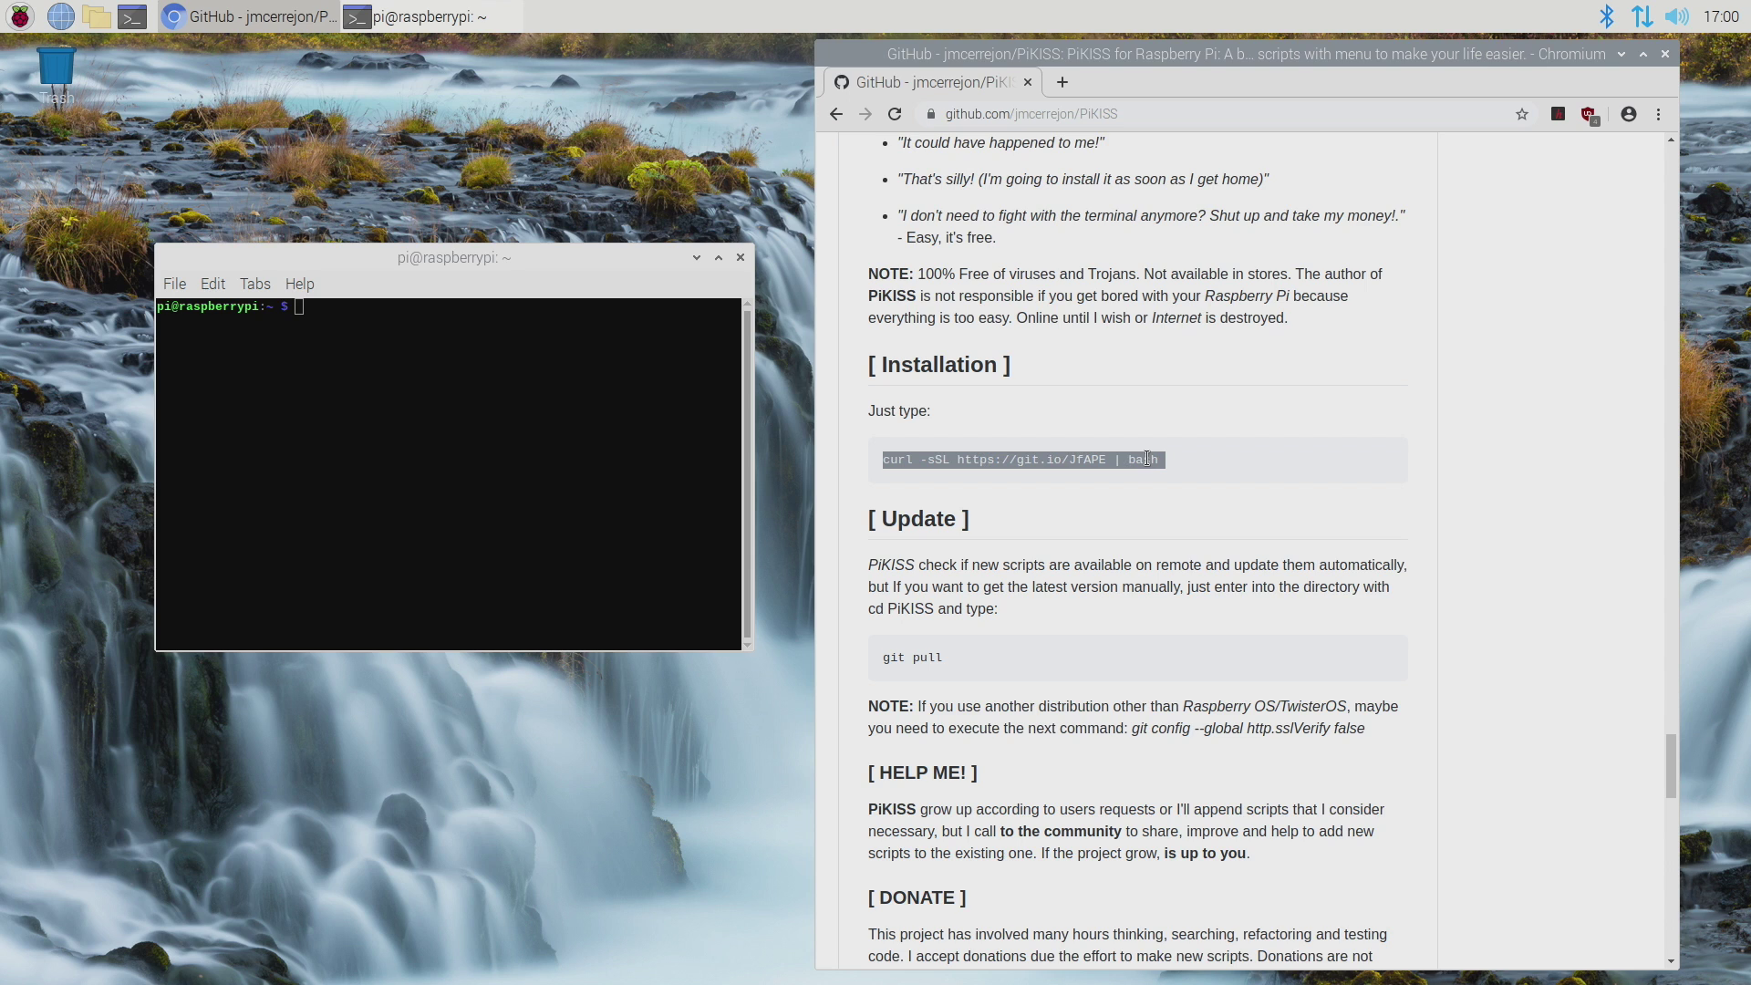
{"action": "right_click", "coordinate": [1147, 457]}
{"action": "left_click", "coordinate": [1222, 481]}
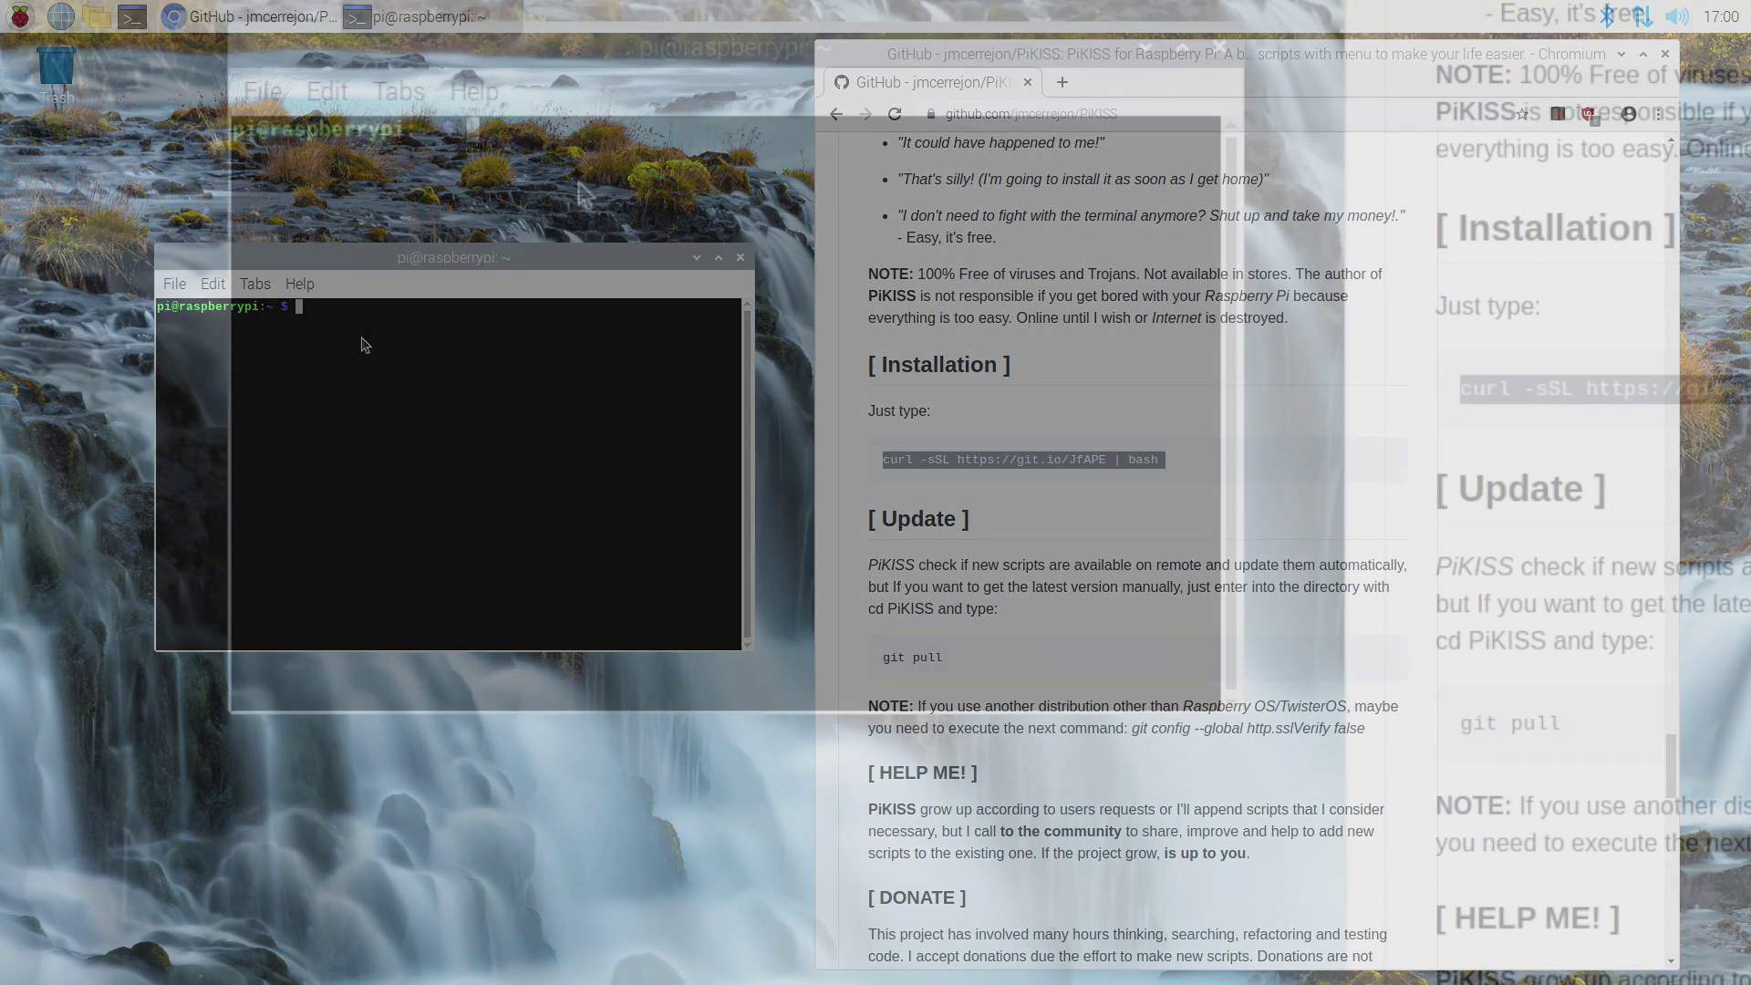
{"action": "right_click", "coordinate": [368, 347]}
{"action": "left_click", "coordinate": [413, 442]}
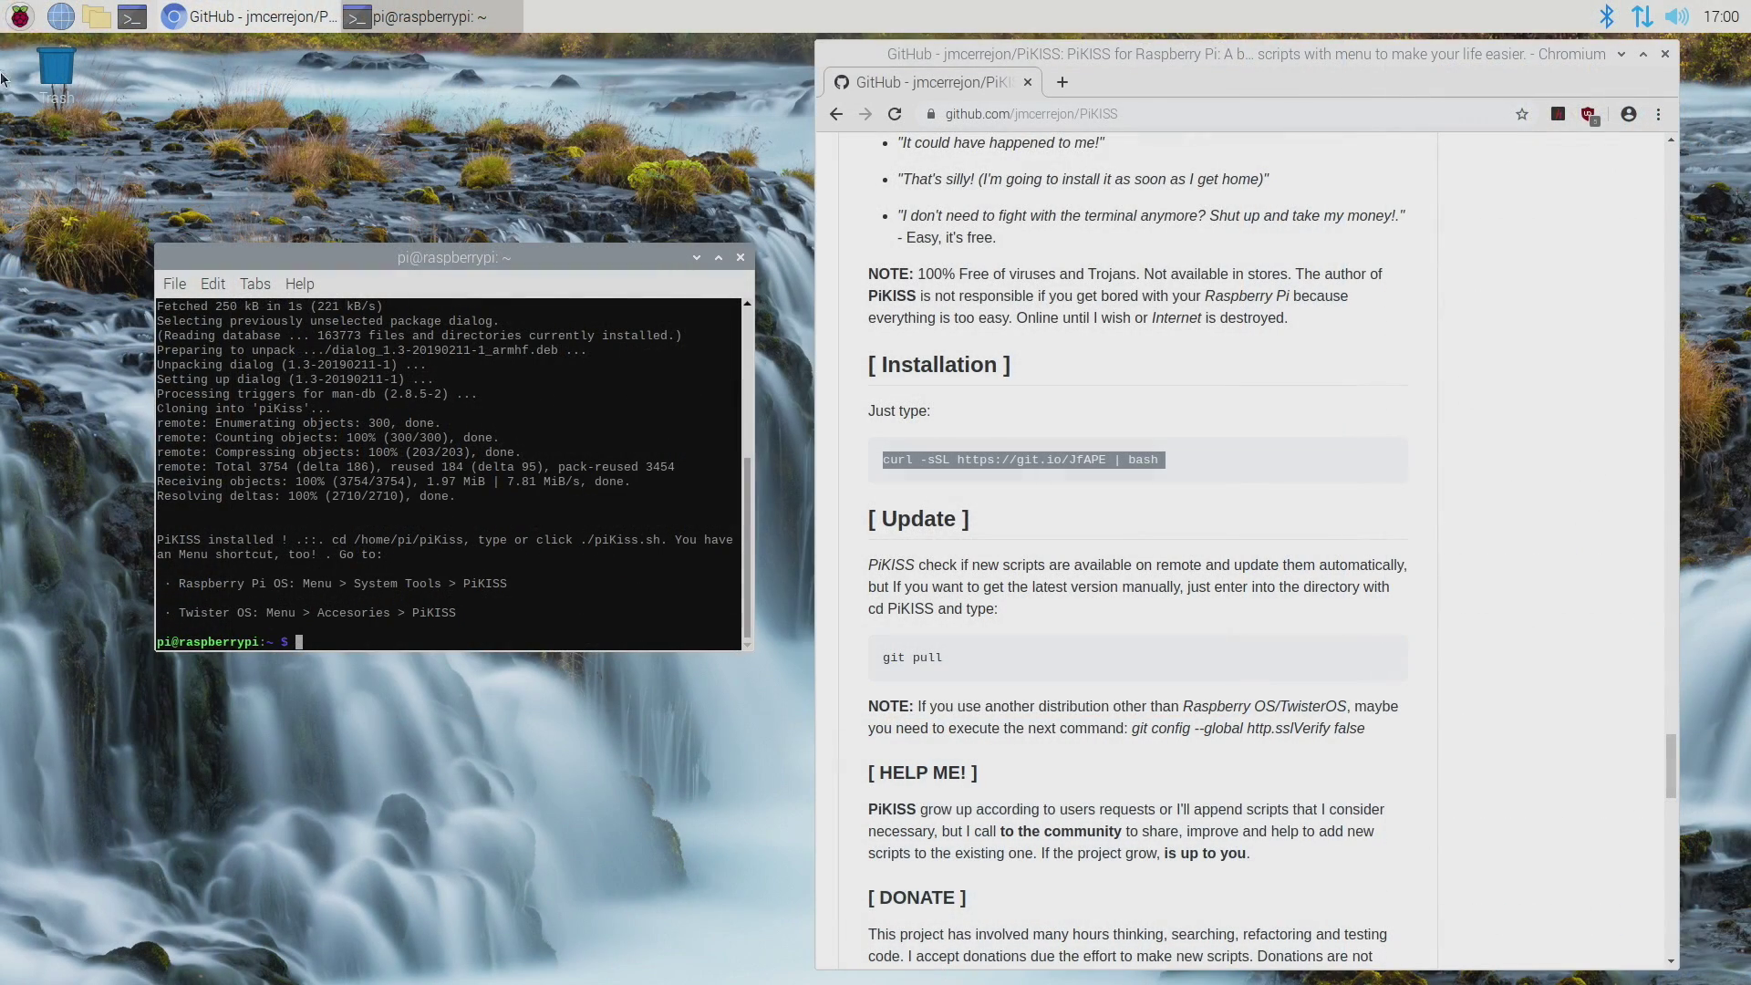
Step: Launch PiKISS from the desktop's installed system tools
{"action": "left_click", "coordinate": [20, 16]}
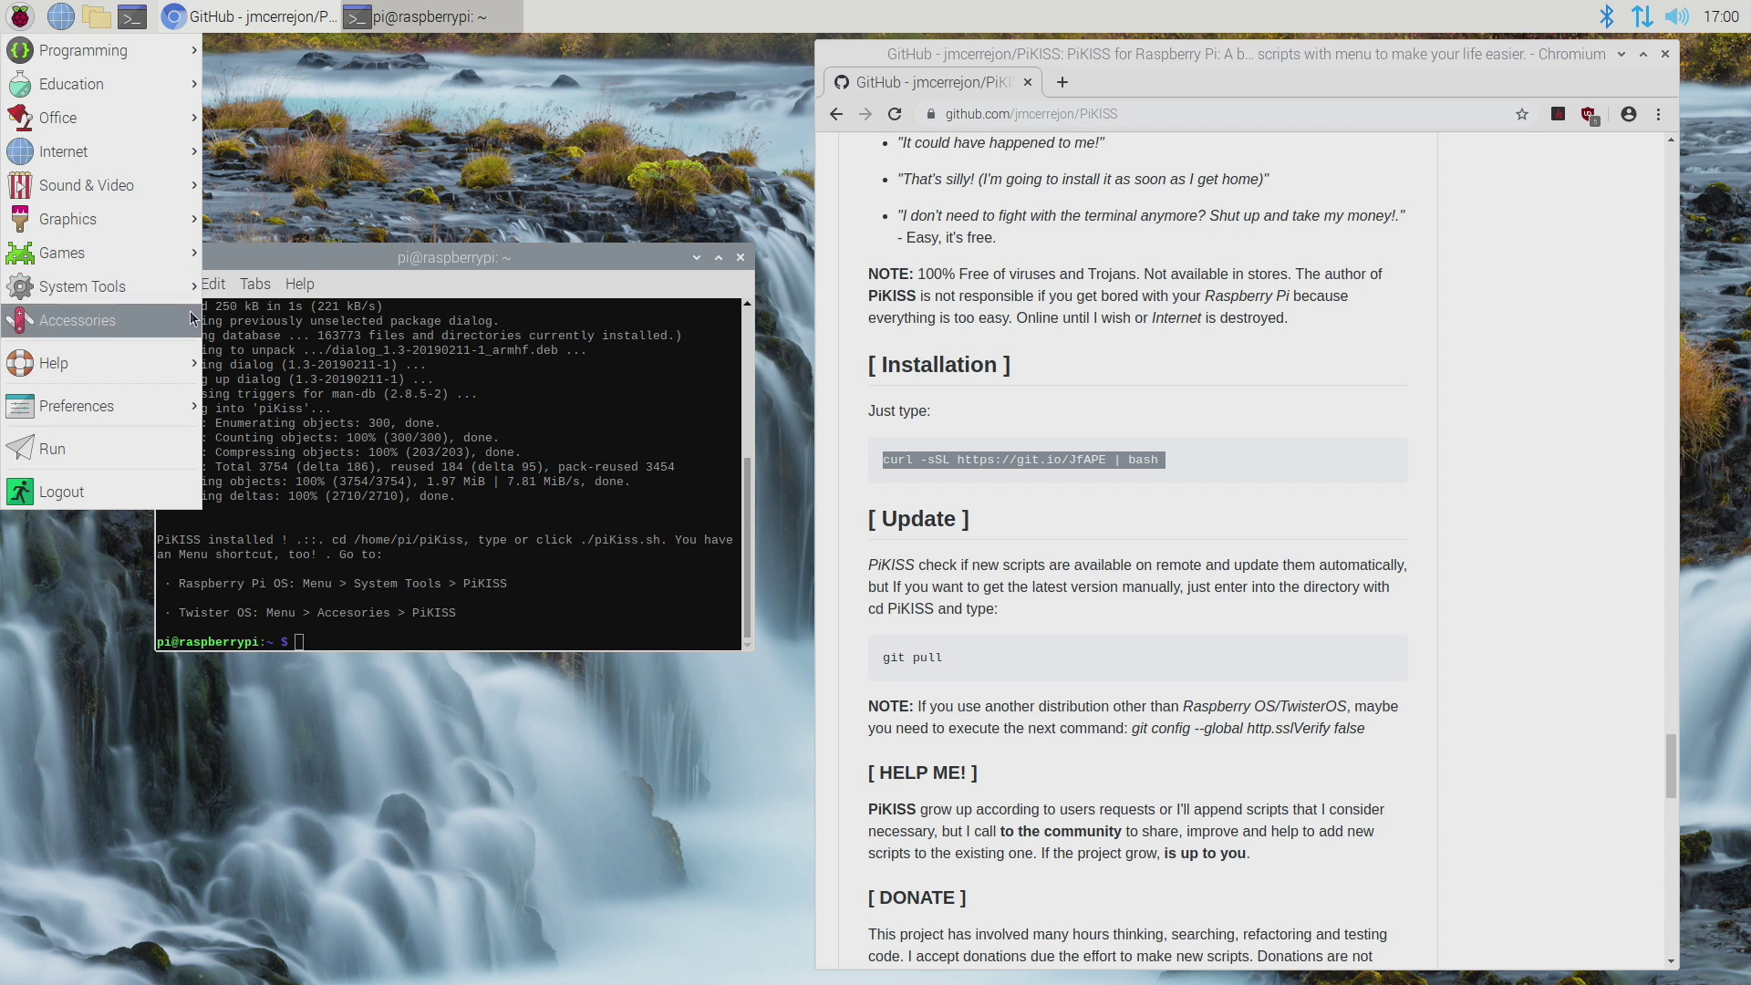
{"action": "mouse_move", "coordinate": [191, 288]}
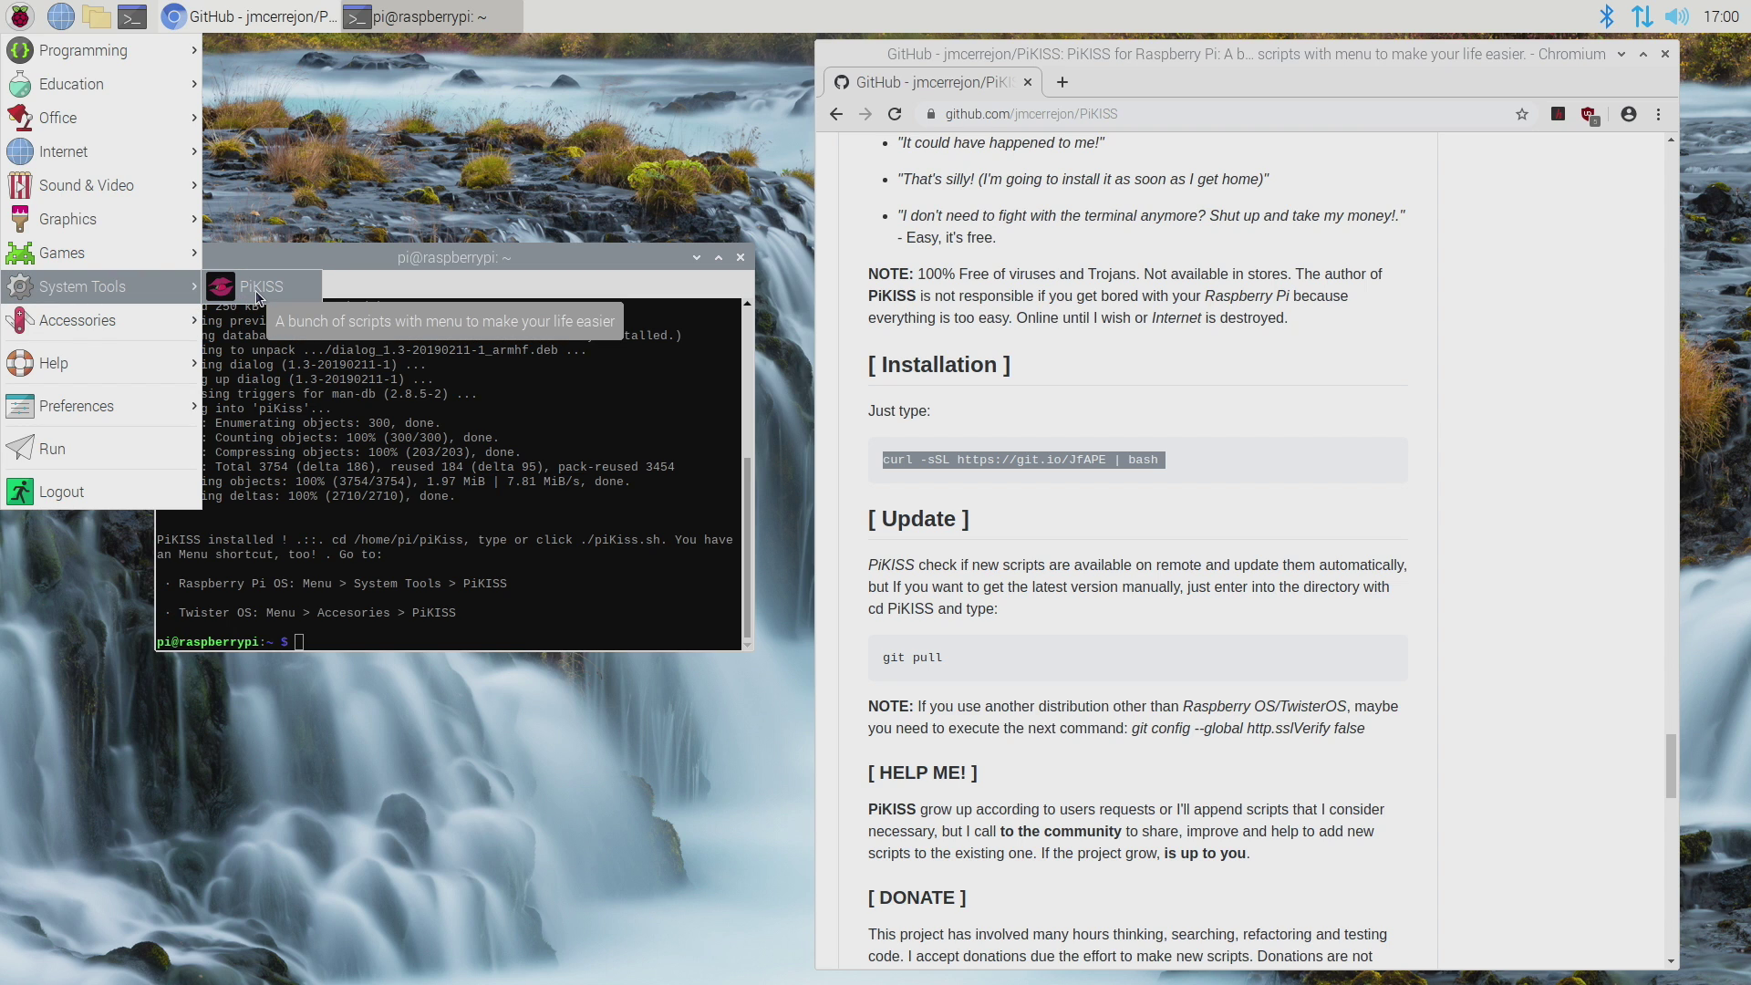
{"action": "left_click", "coordinate": [257, 296]}
Step: Close the old terminal and the Chromium browser, and reposition the PiKISS window on the desktop
{"action": "left_click_drag", "start_coordinate": [476, 604], "coordinate": [955, 326]}
{"action": "left_click", "coordinate": [740, 257]}
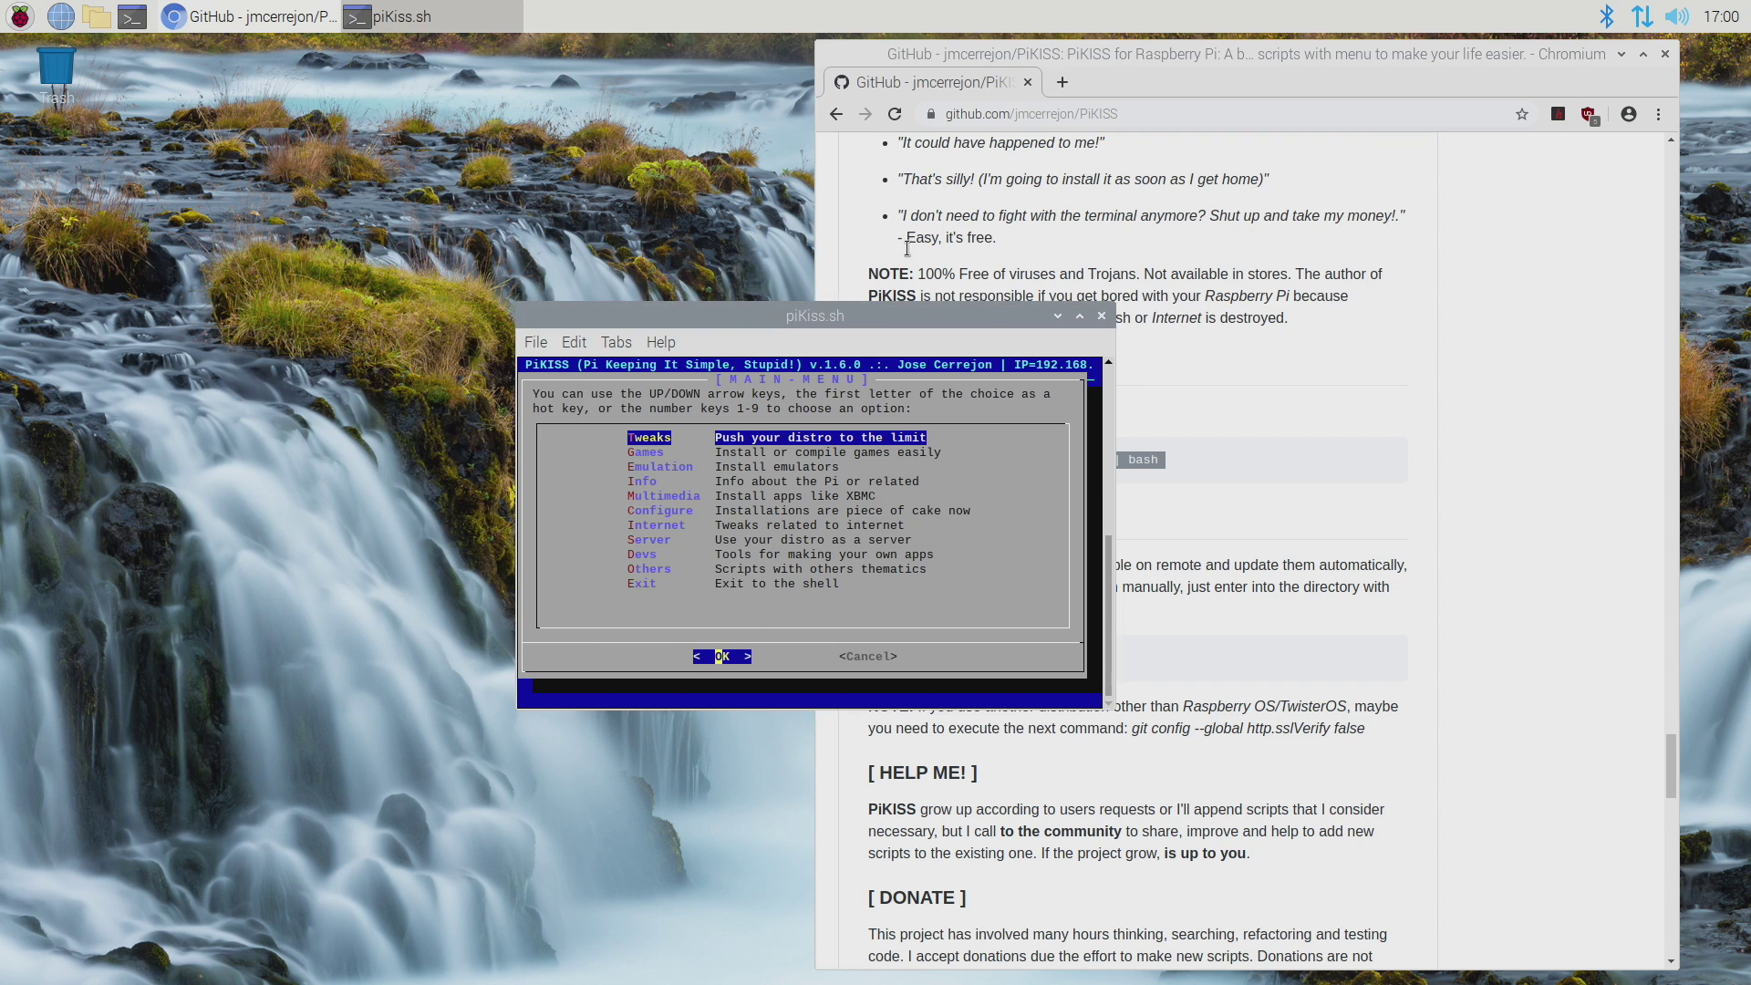
{"action": "left_click", "coordinate": [1666, 54]}
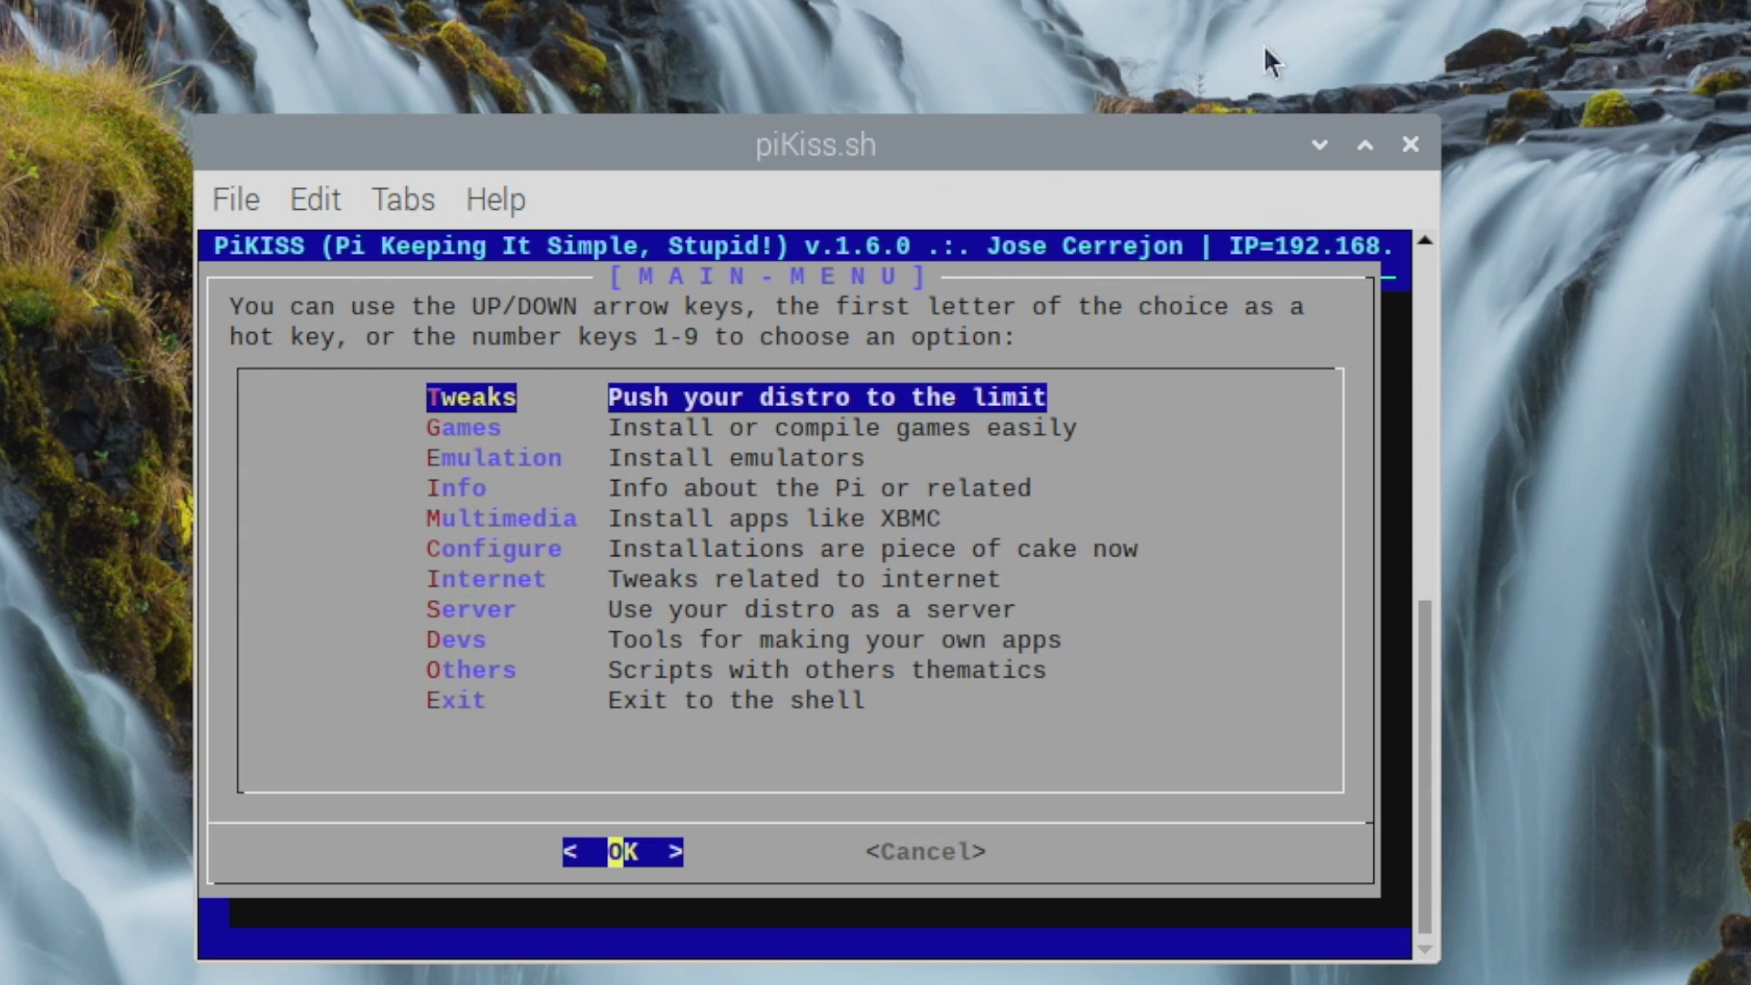
{"action": "left_click_drag", "start_coordinate": [1025, 145], "coordinate": [1135, 57]}
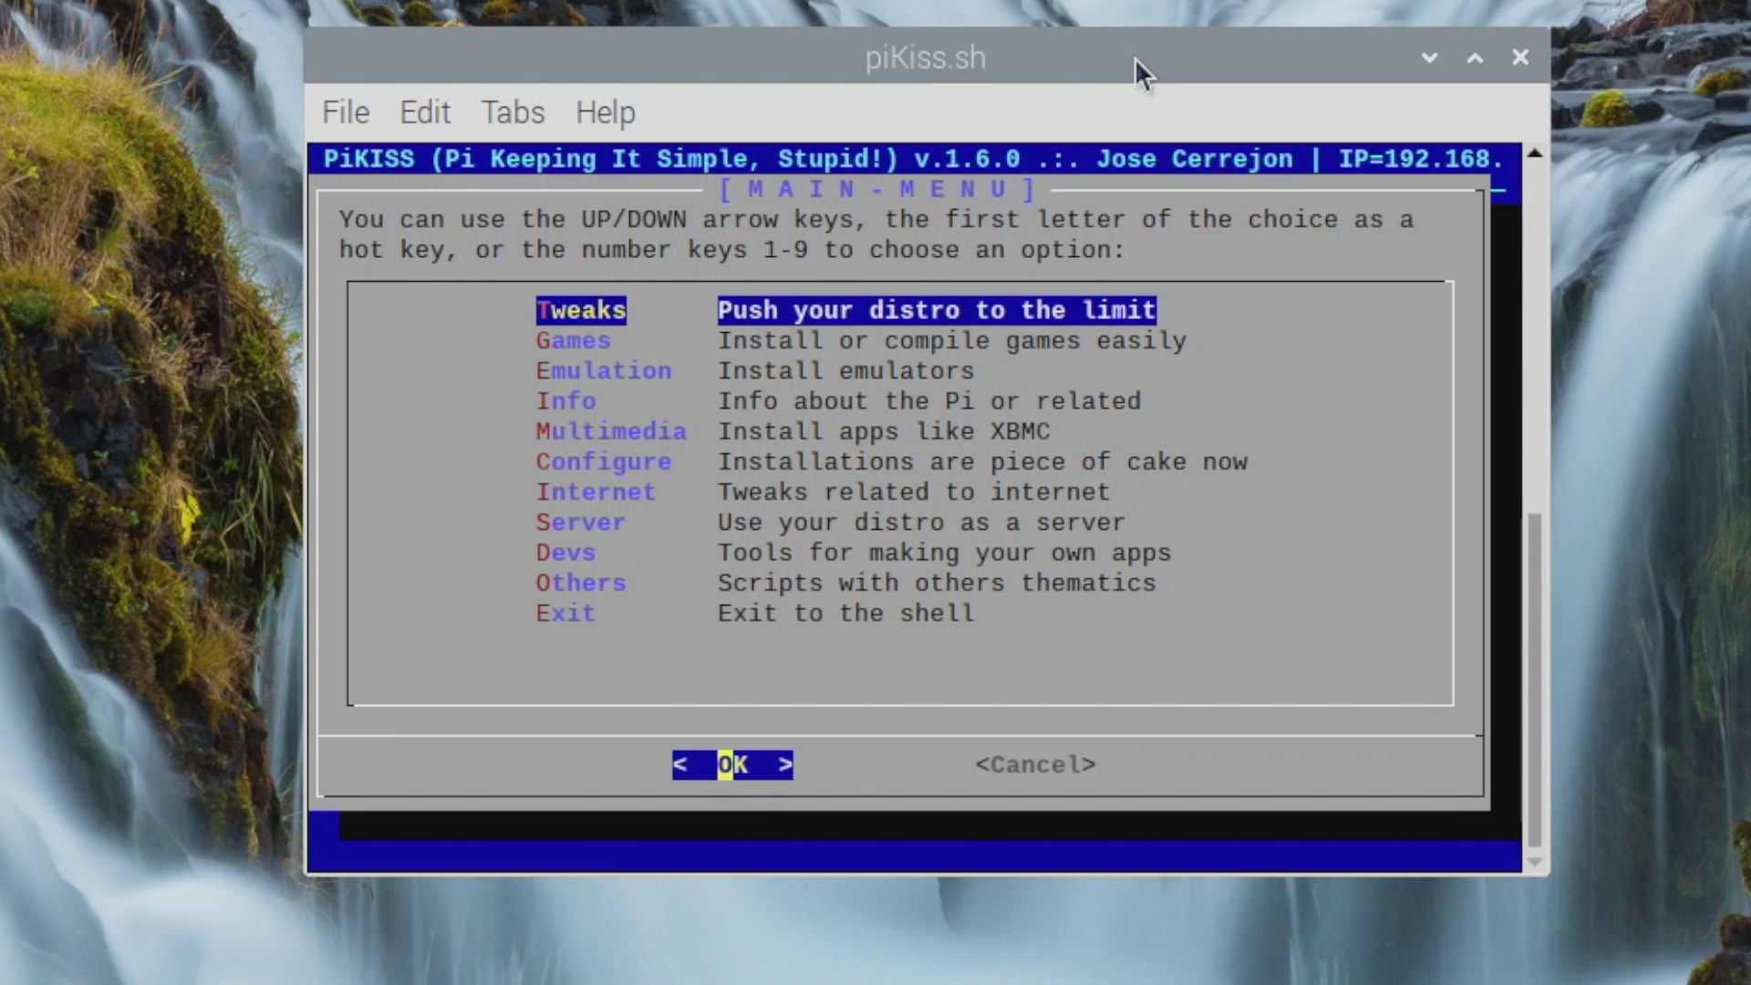
Step: Open the Games category in PiKISS and choose HalfLife for installation
{"action": "key", "text": "Down"}
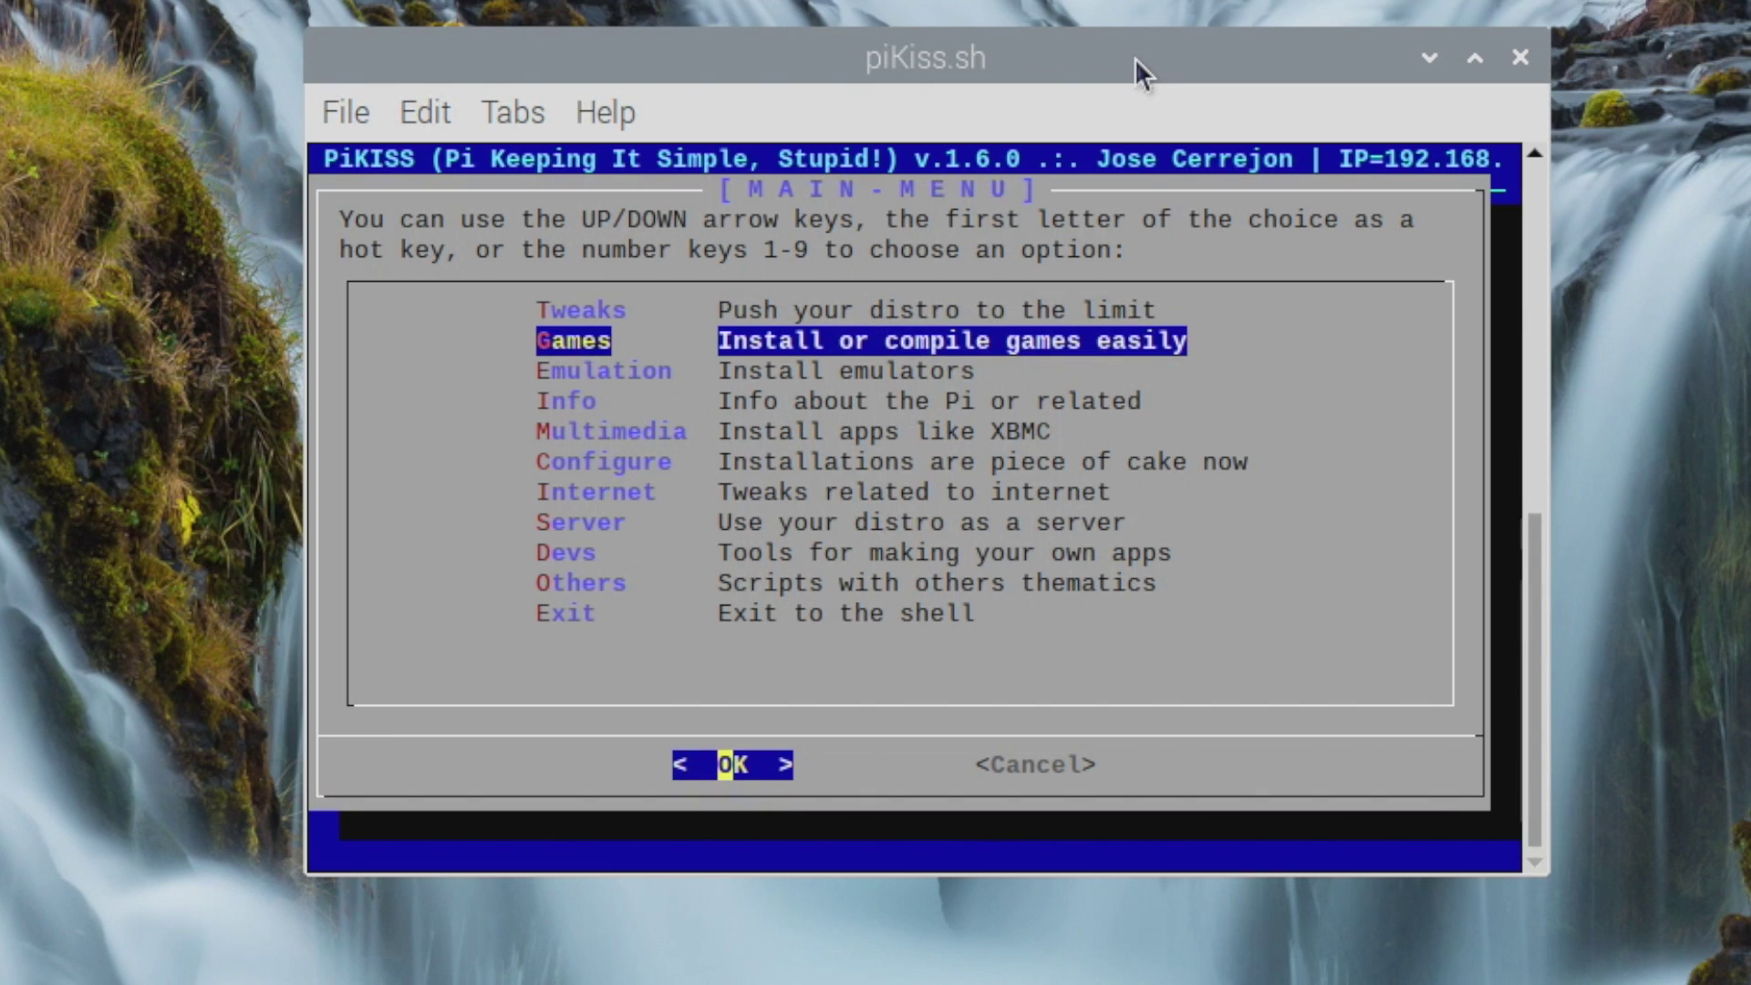
{"action": "key", "text": "Return"}
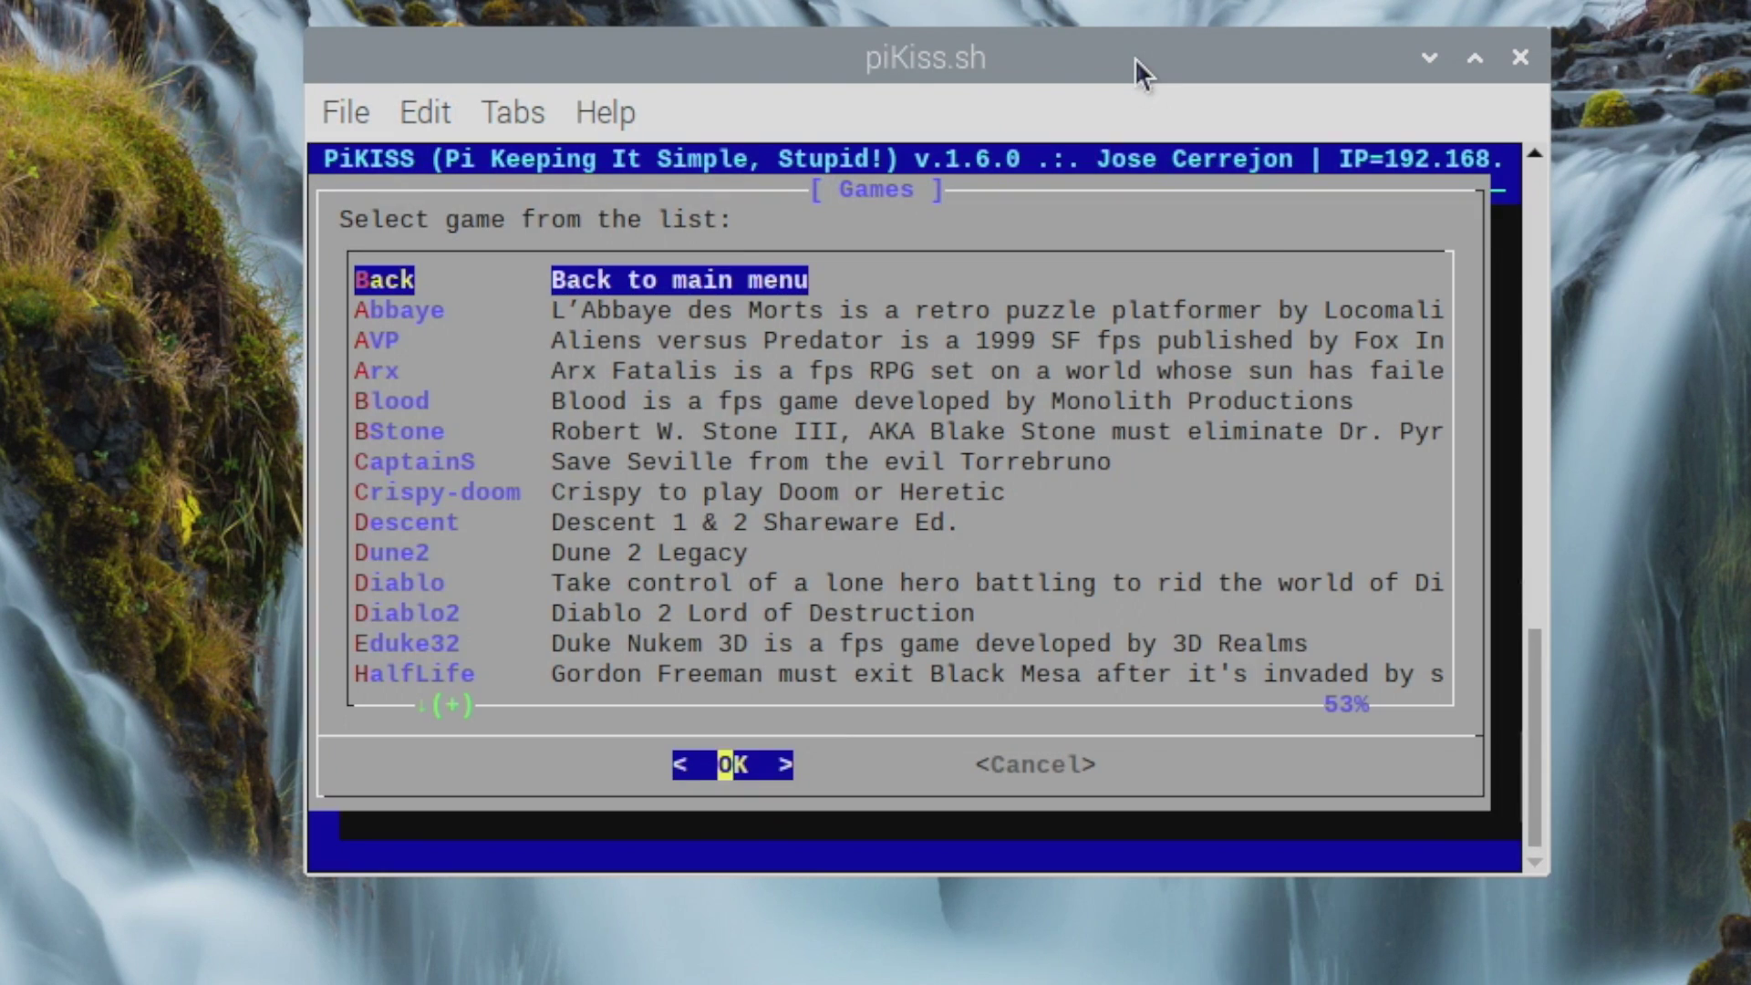
{"action": "key", "text": "Down"}
{"action": "key", "text": "Down"}
{"action": "key", "text": "Down"}
{"action": "key", "text": "Down"}
{"action": "key", "text": "Down"}
{"action": "key", "text": "Down"}
{"action": "key", "text": "Down"}
{"action": "key", "text": "Down"}
{"action": "key", "text": "Down"}
{"action": "key", "text": "Down"}
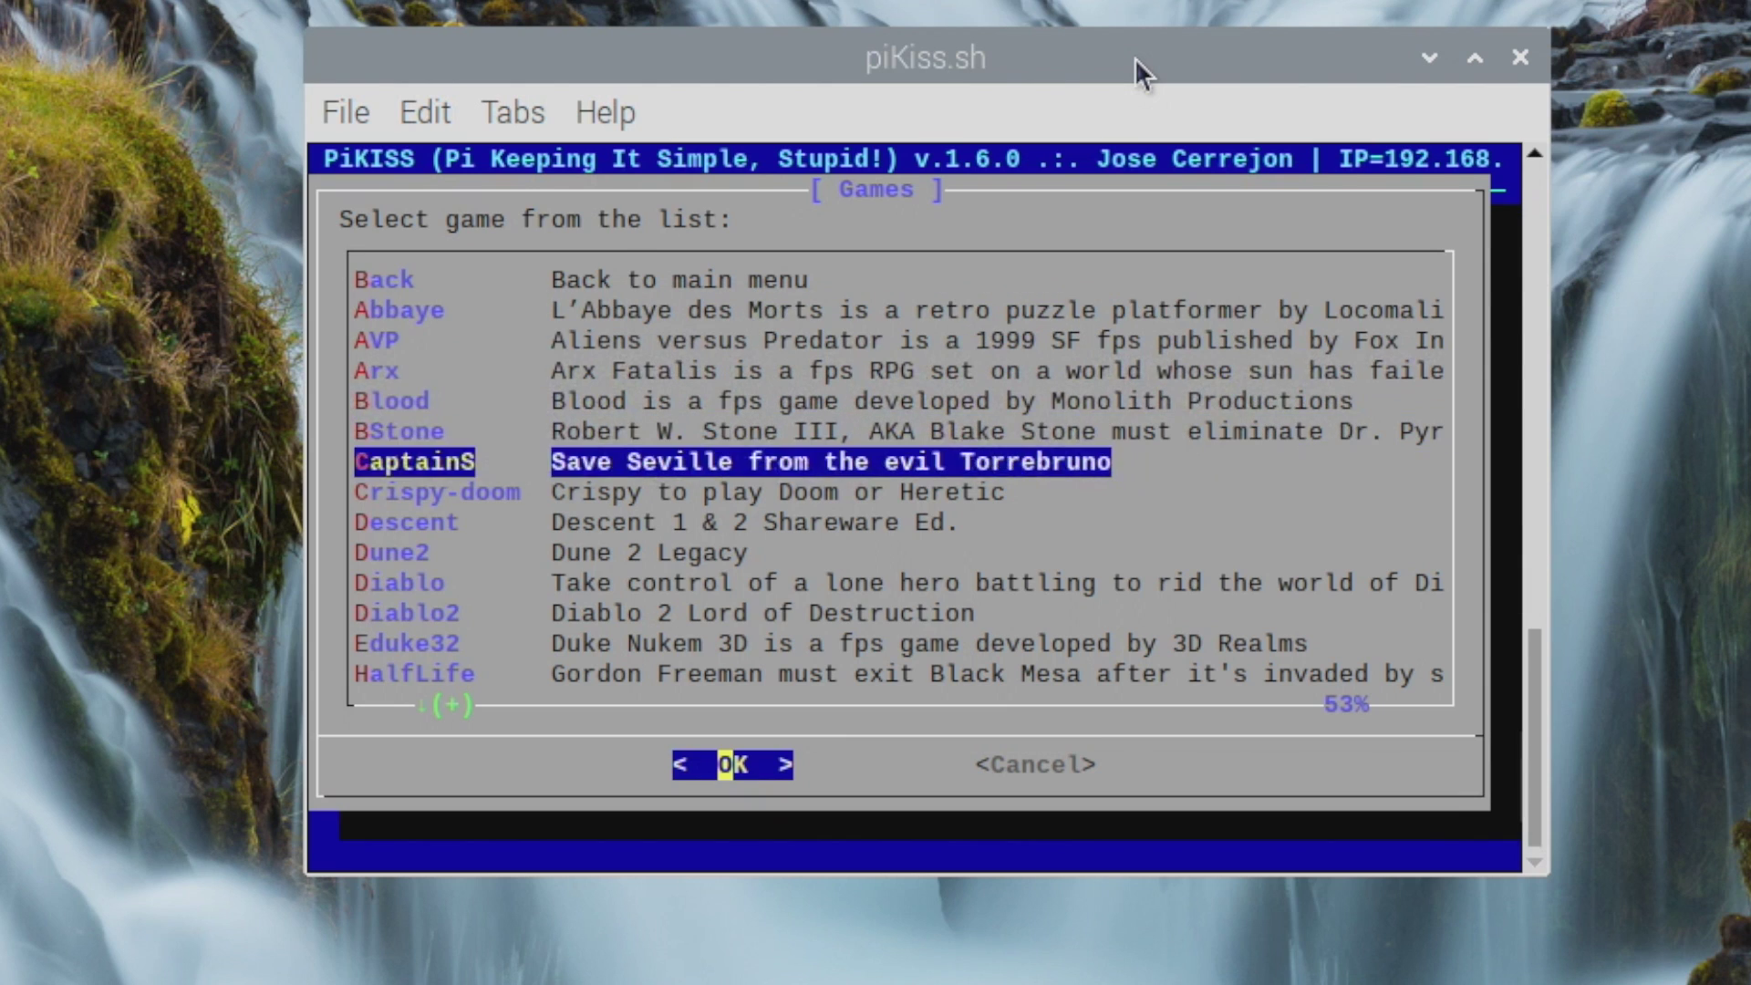
{"action": "key", "text": "Down"}
{"action": "key", "text": "Down"}
{"action": "key", "text": "Down"}
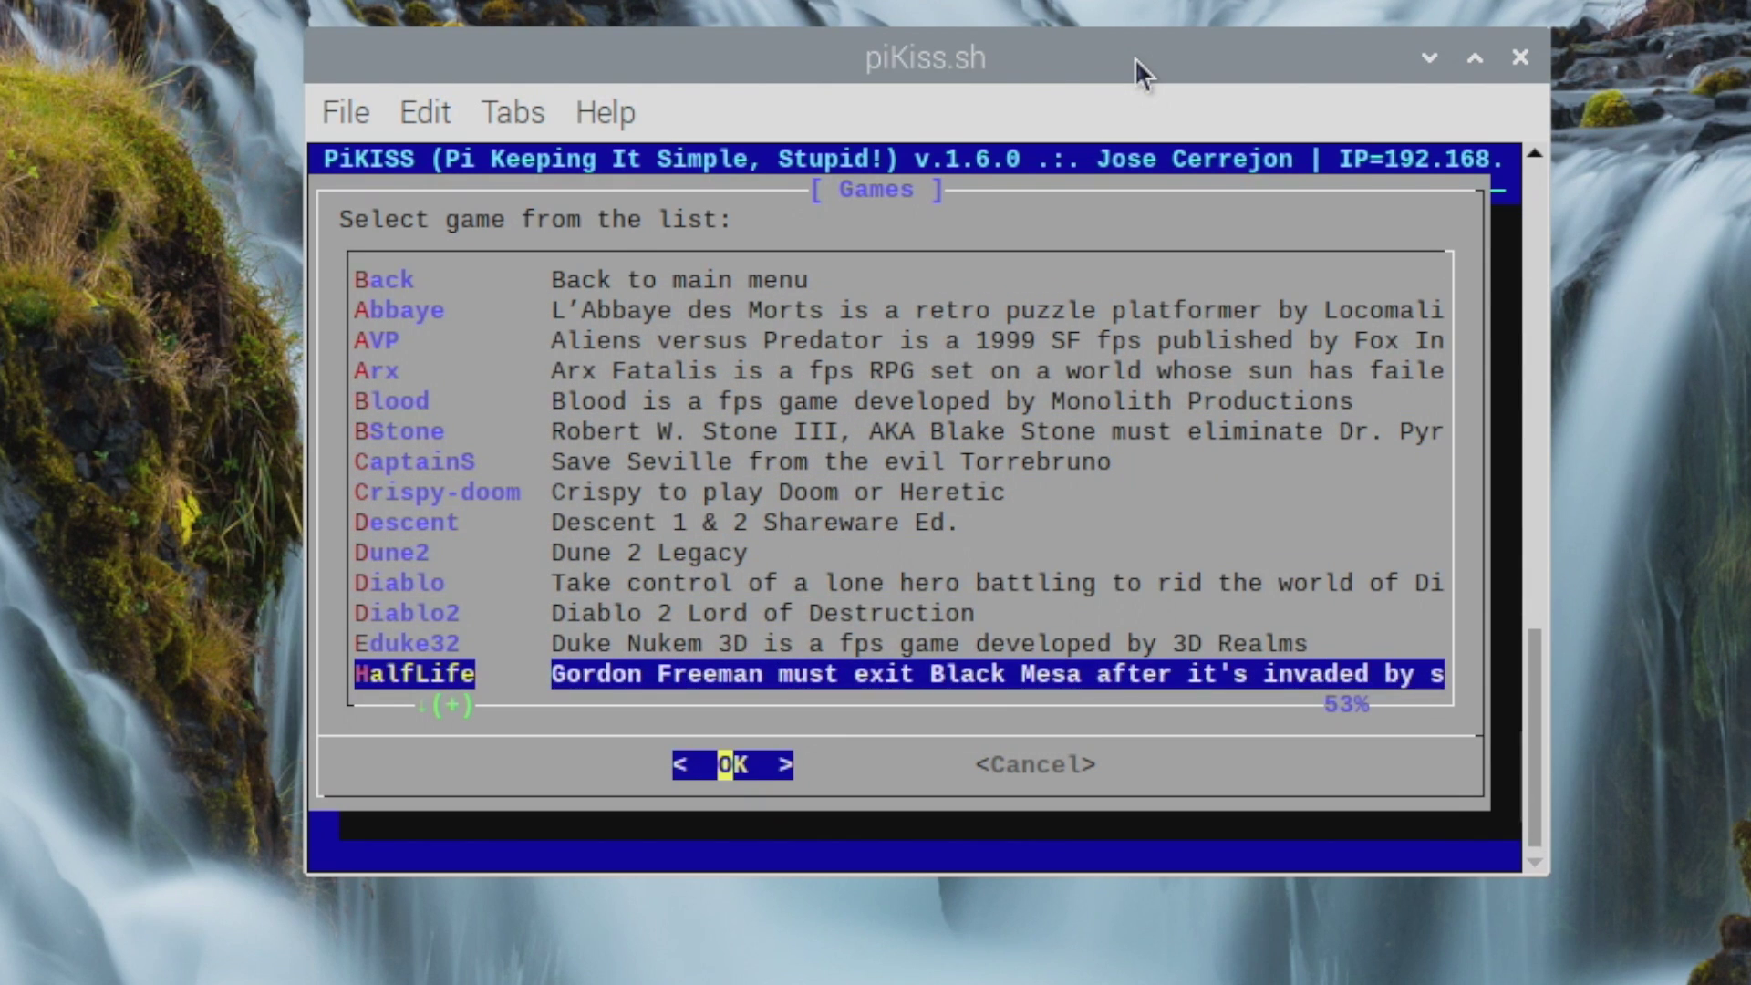
{"action": "key", "text": "Down"}
{"action": "key", "text": "Up"}
{"action": "key", "text": "Return"}
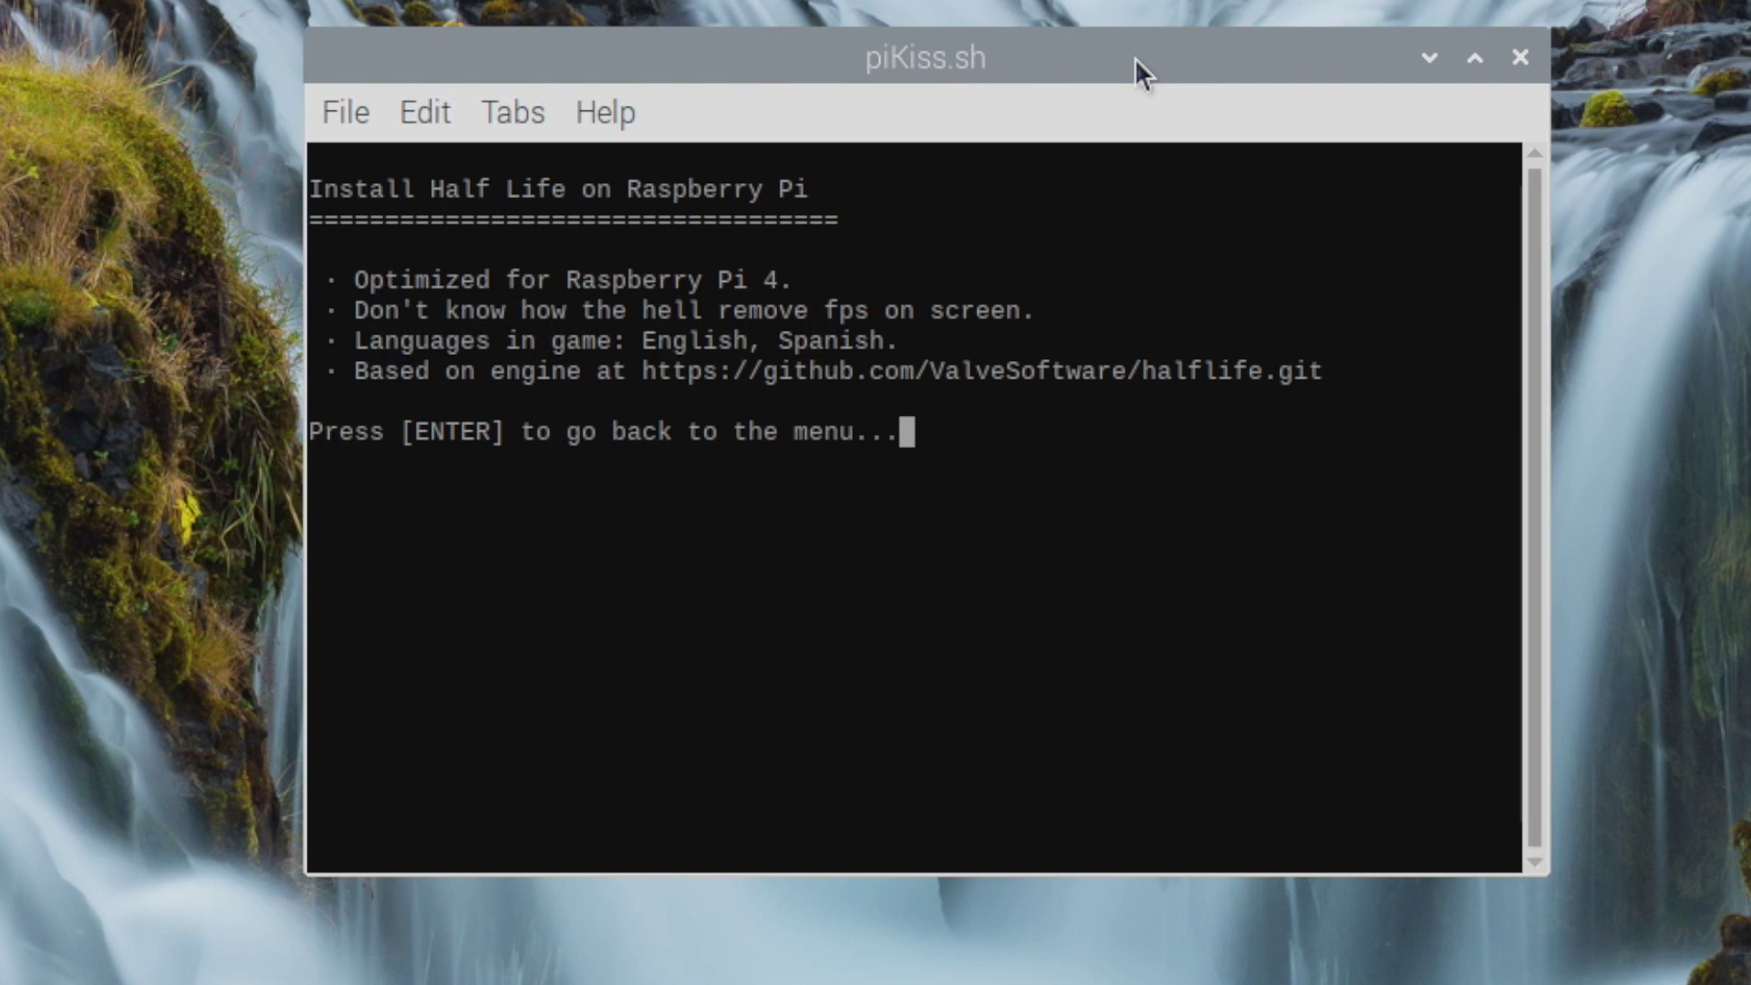
Step: Install Half Life, answering y to having an original copy, and continue past the final run-the-game prompt
{"action": "key", "text": "Return"}
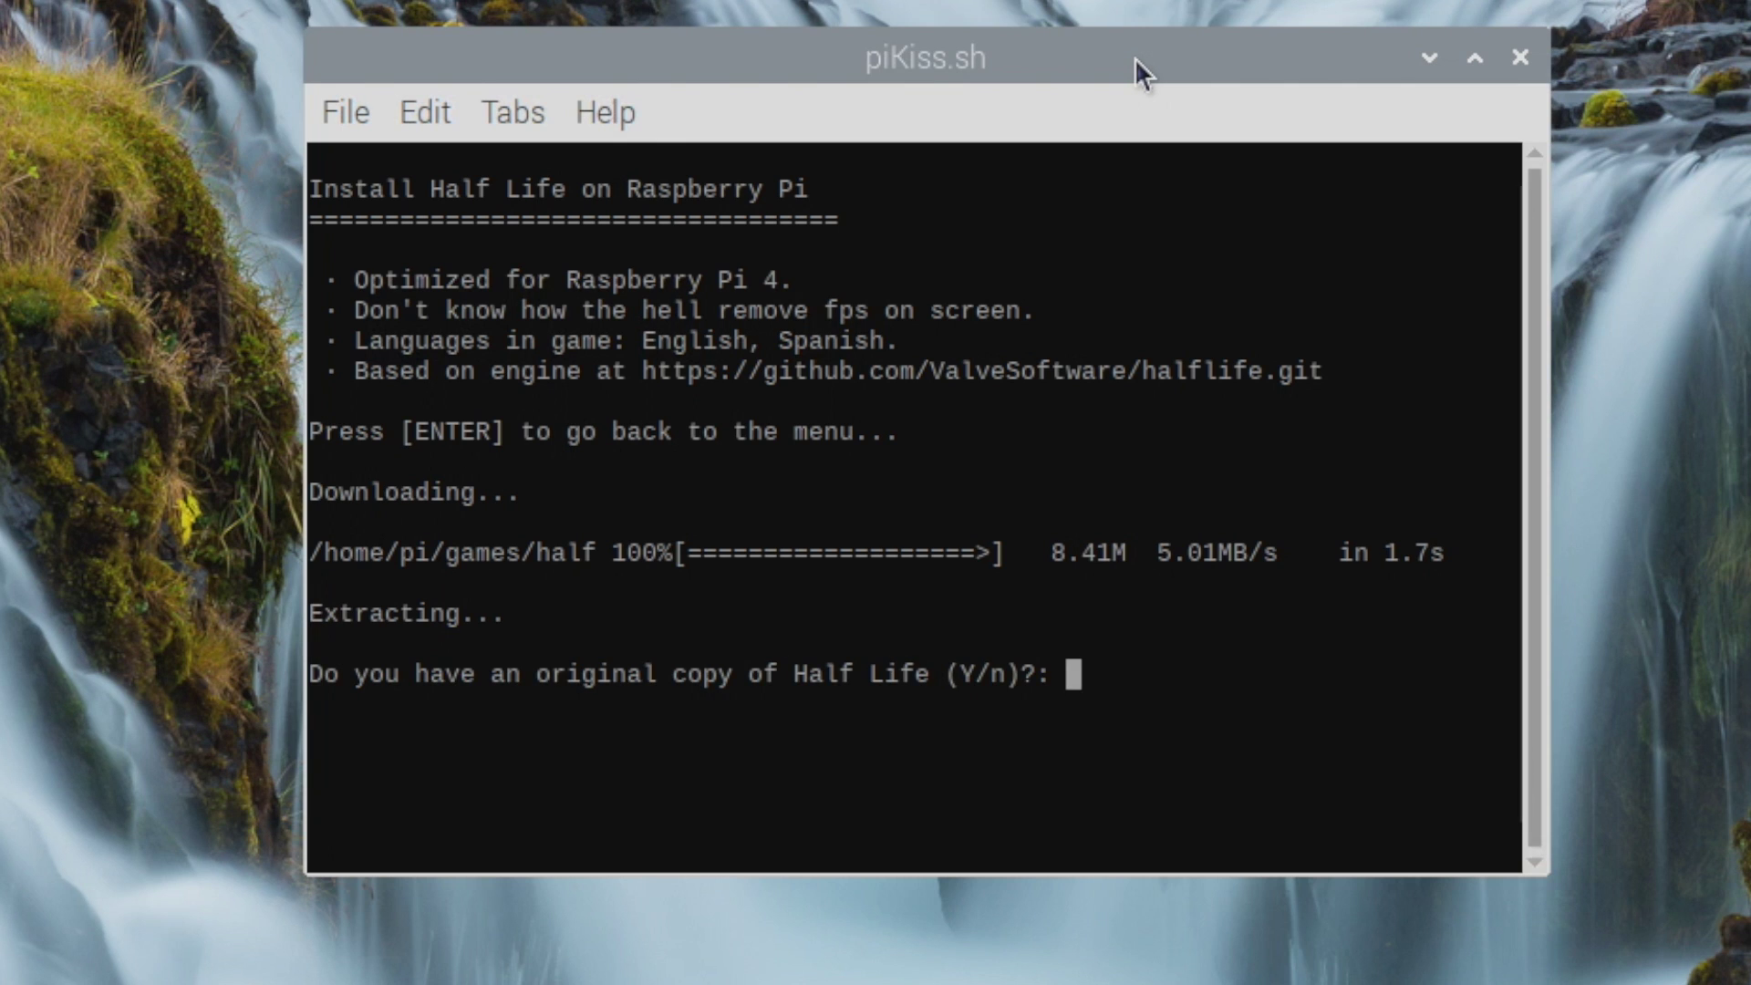
{"action": "type", "text": "y"}
{"action": "key", "text": "Return"}
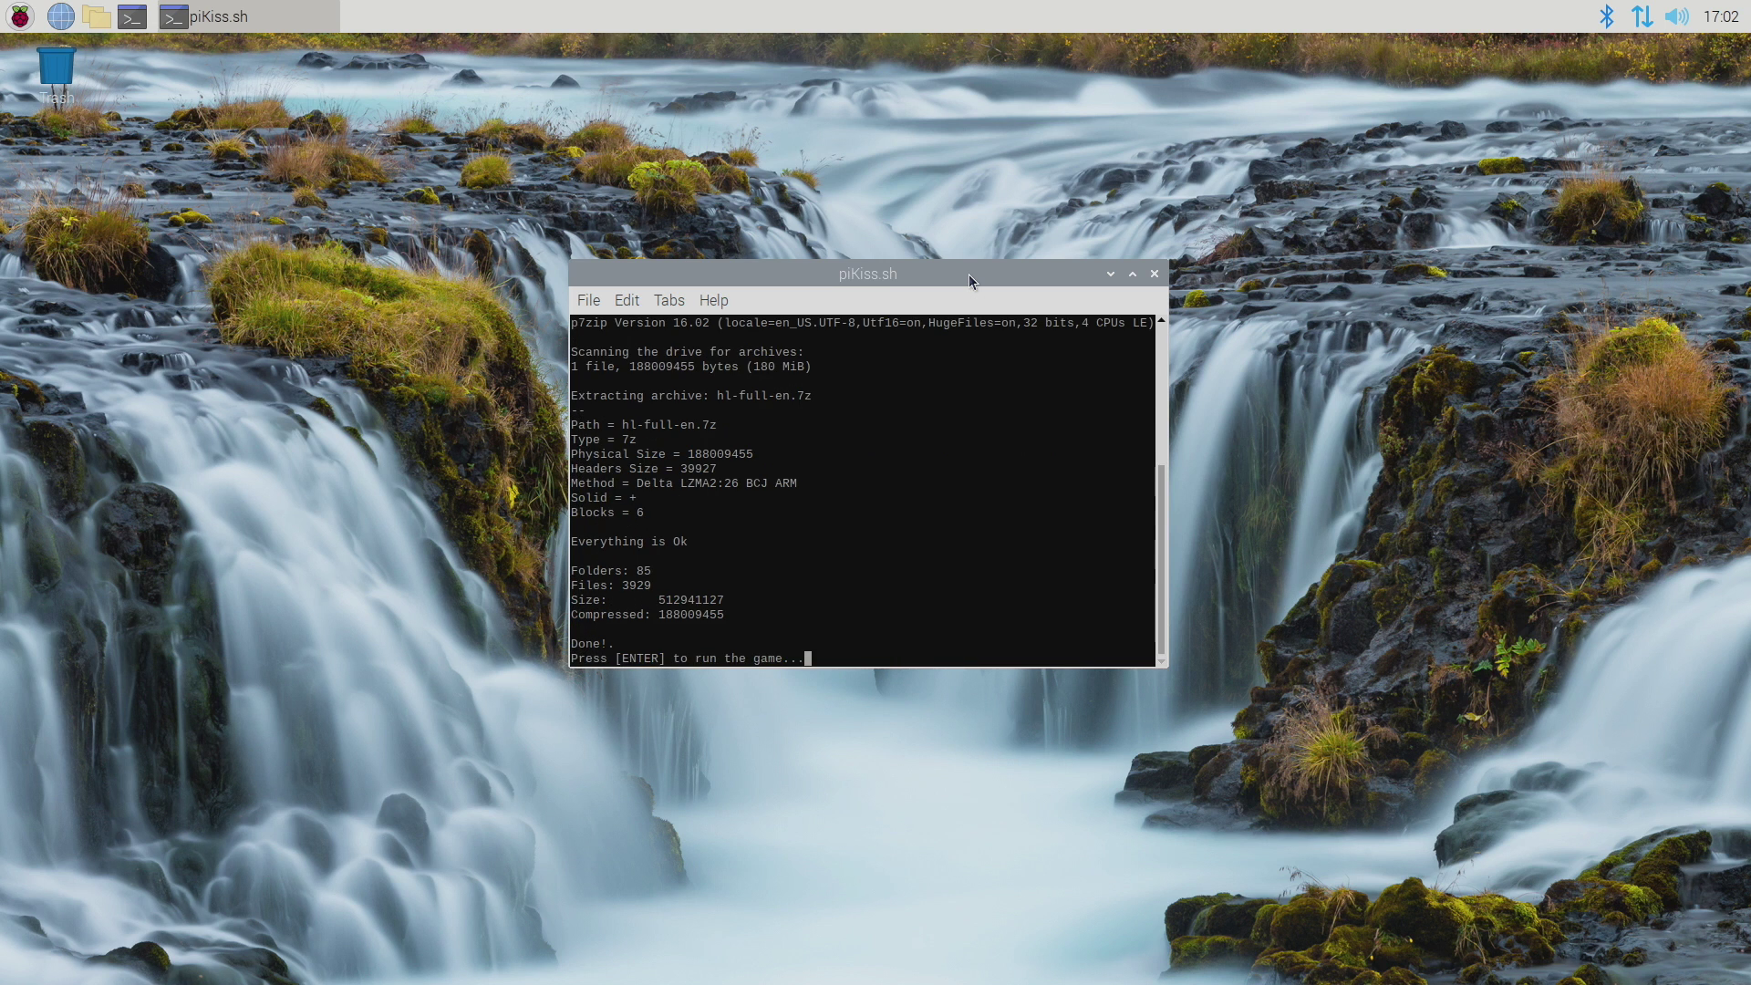
{"action": "key", "text": "Return"}
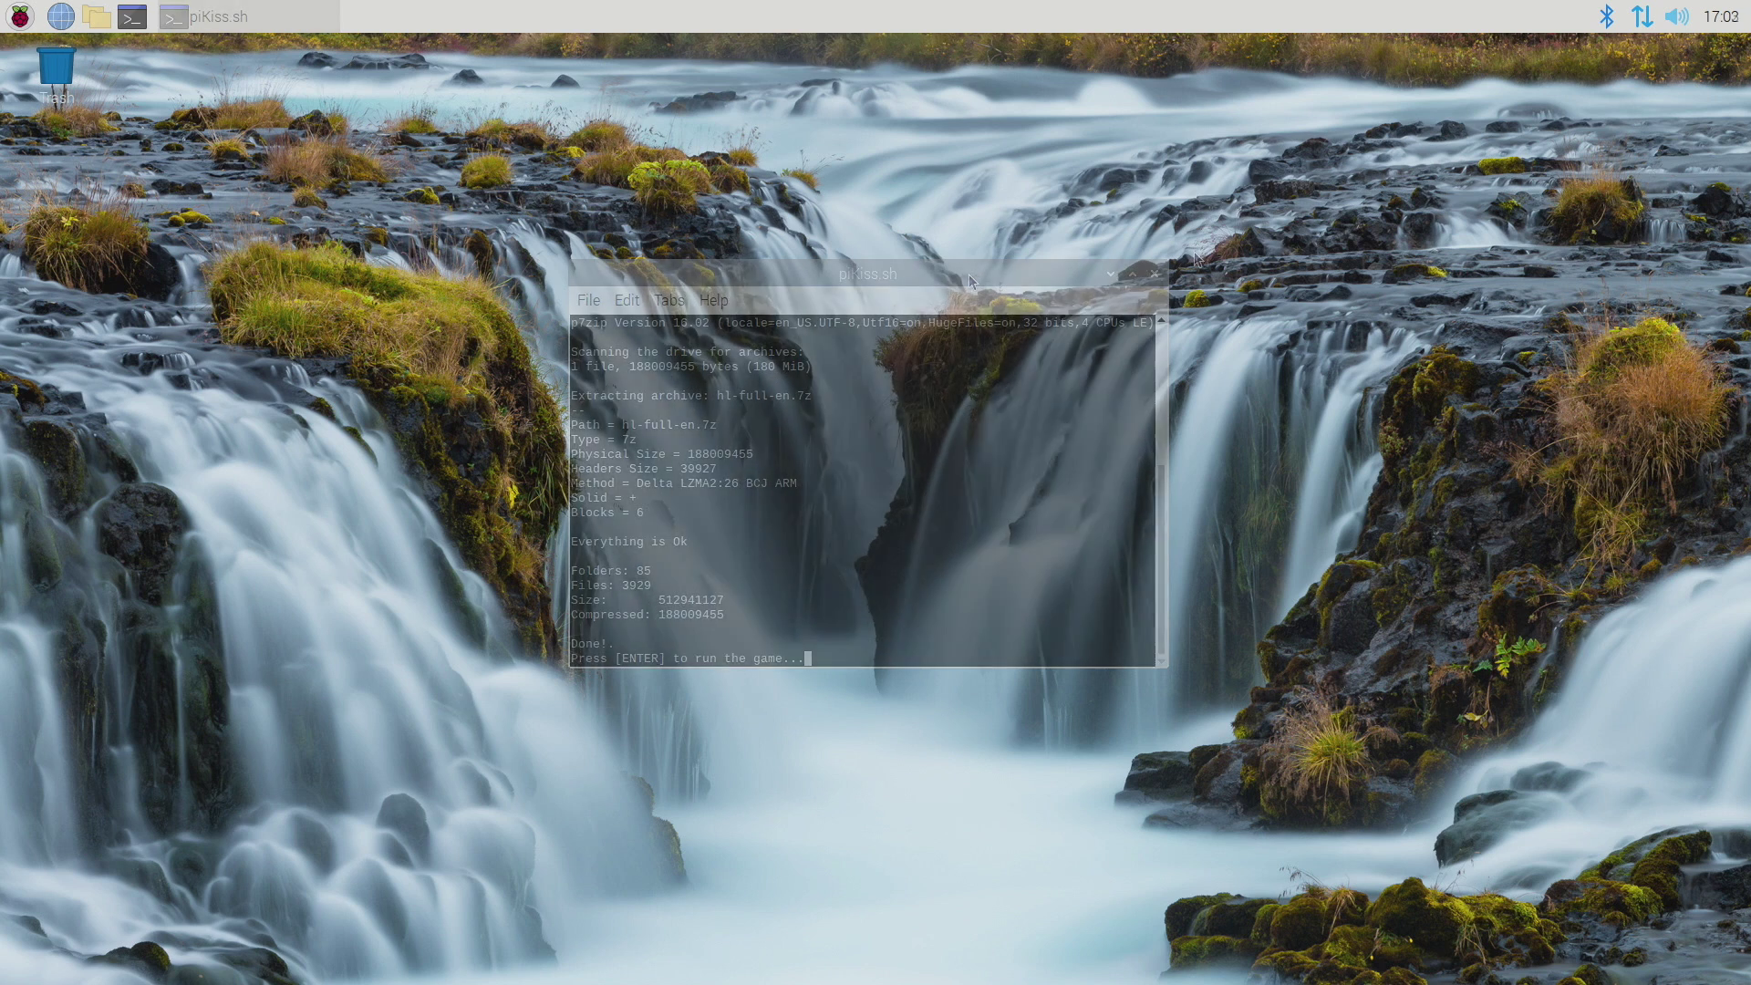
Step: Launch the installed Half Life game and open the difficulty selection for a new game
{"action": "left_click", "coordinate": [20, 16]}
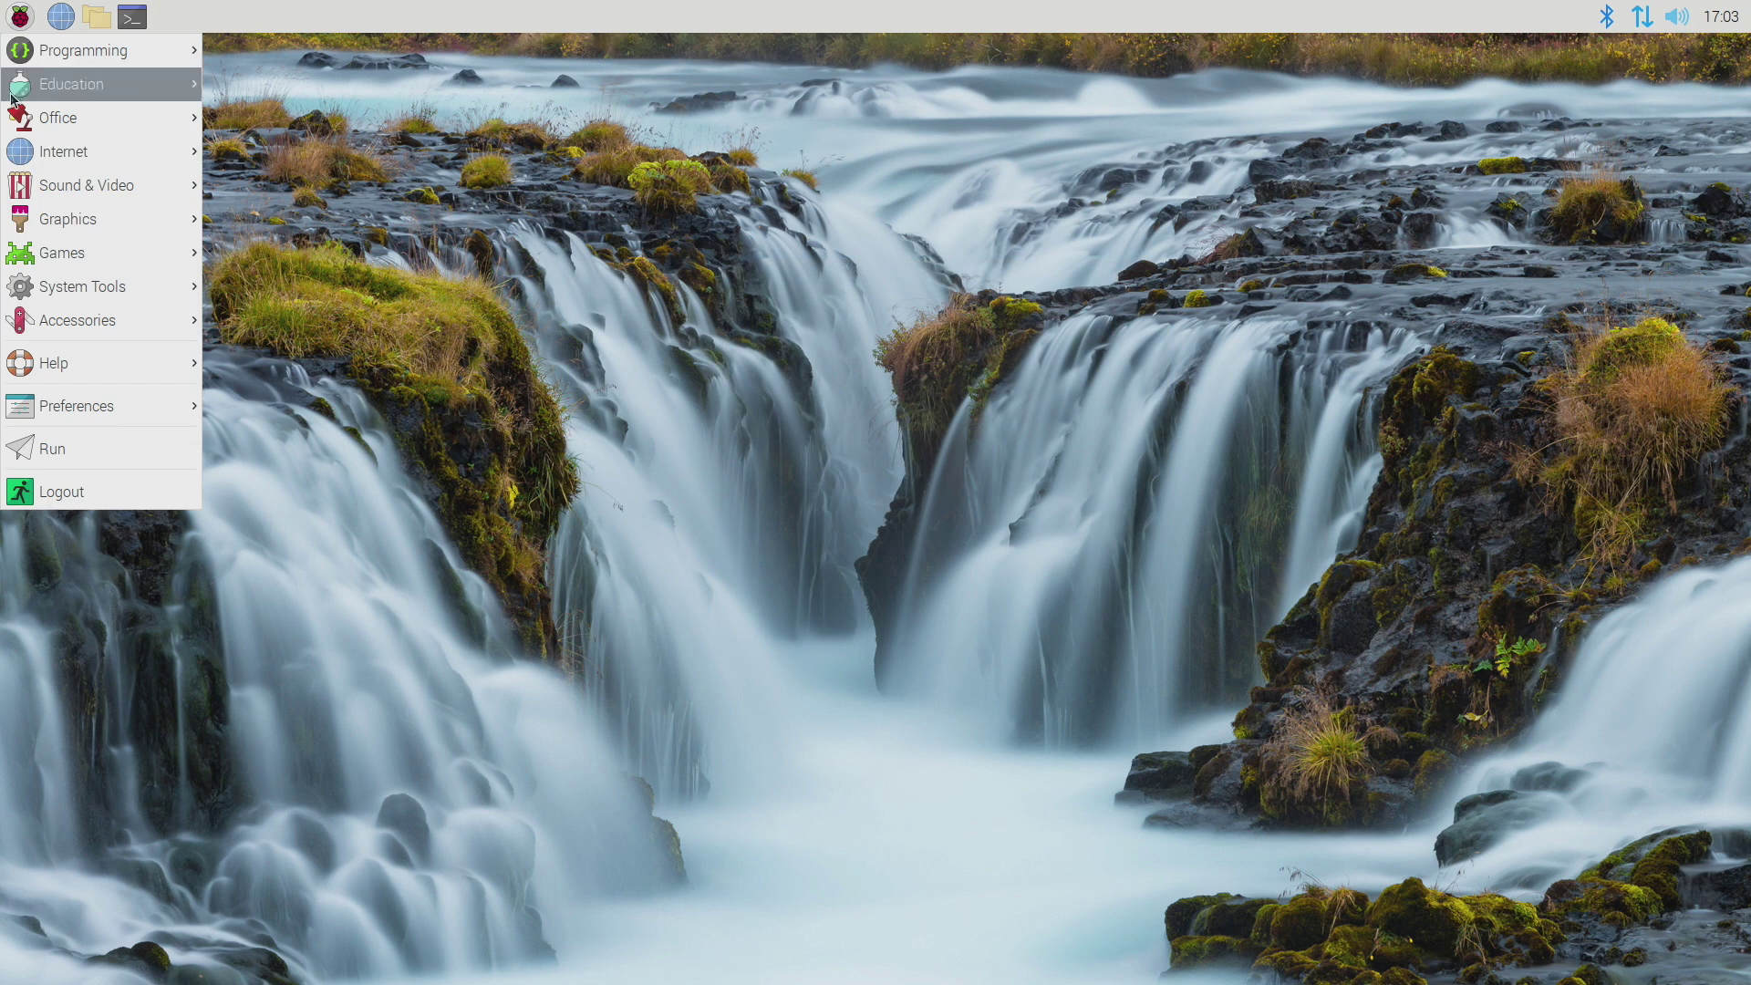
{"action": "mouse_move", "coordinate": [64, 257]}
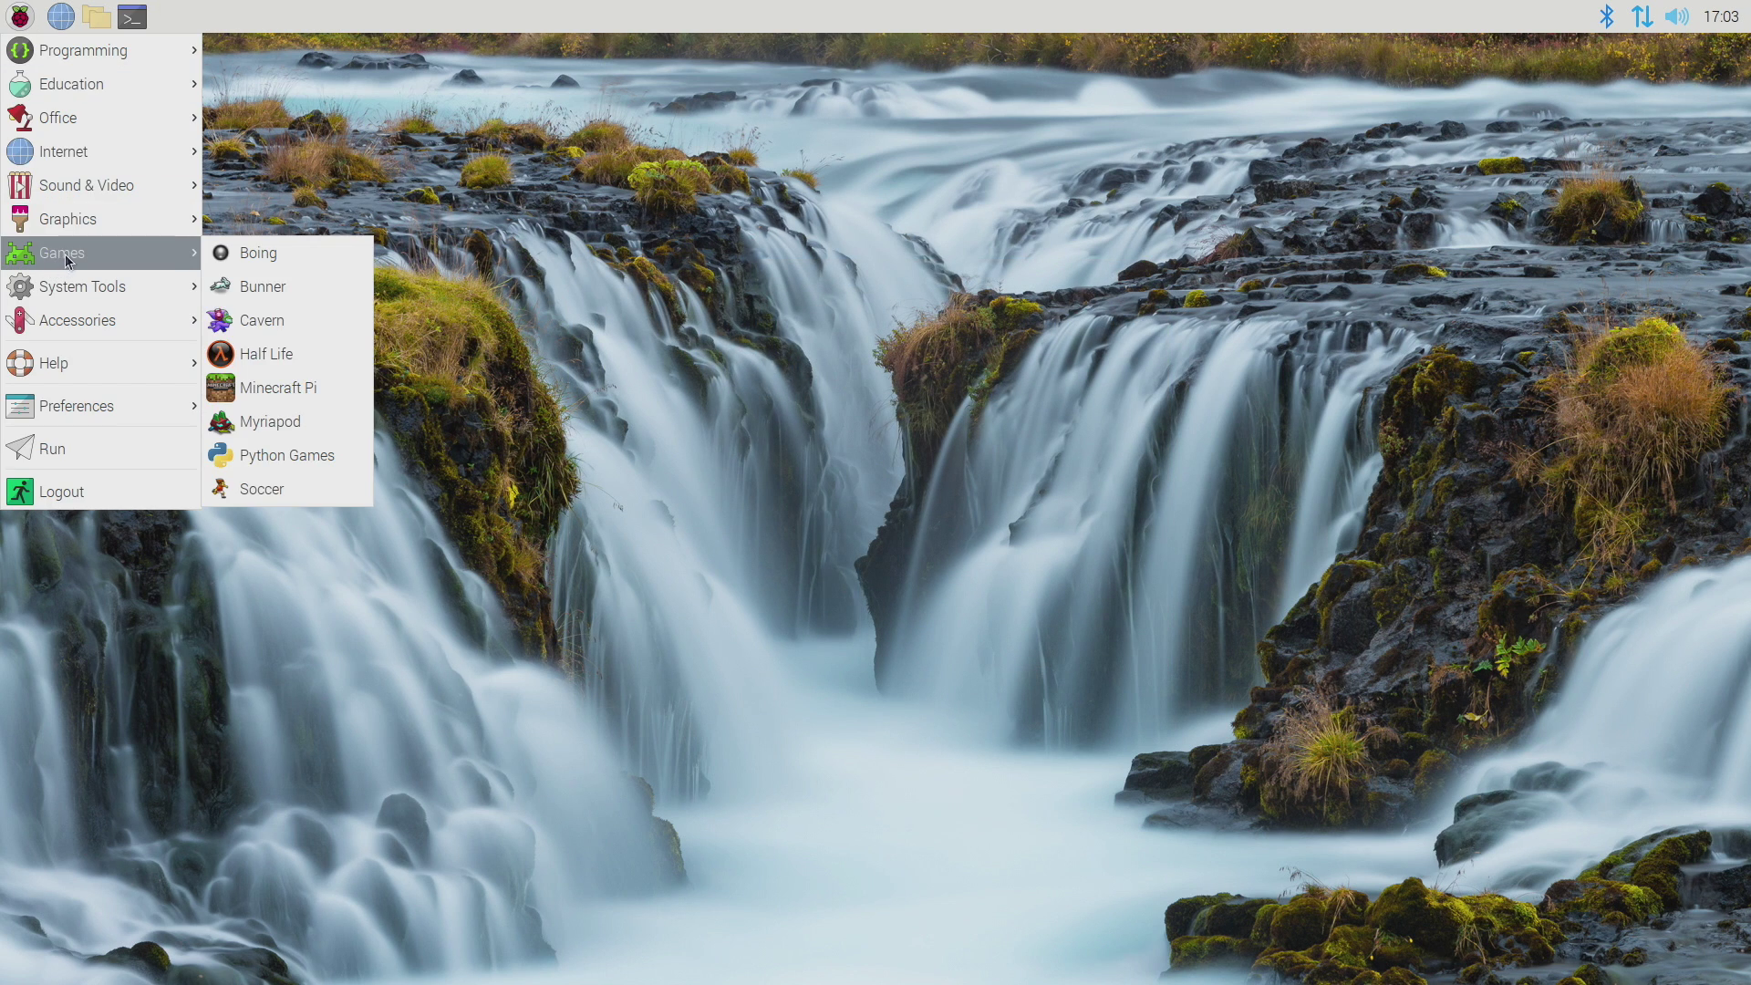
{"action": "left_click", "coordinate": [278, 356]}
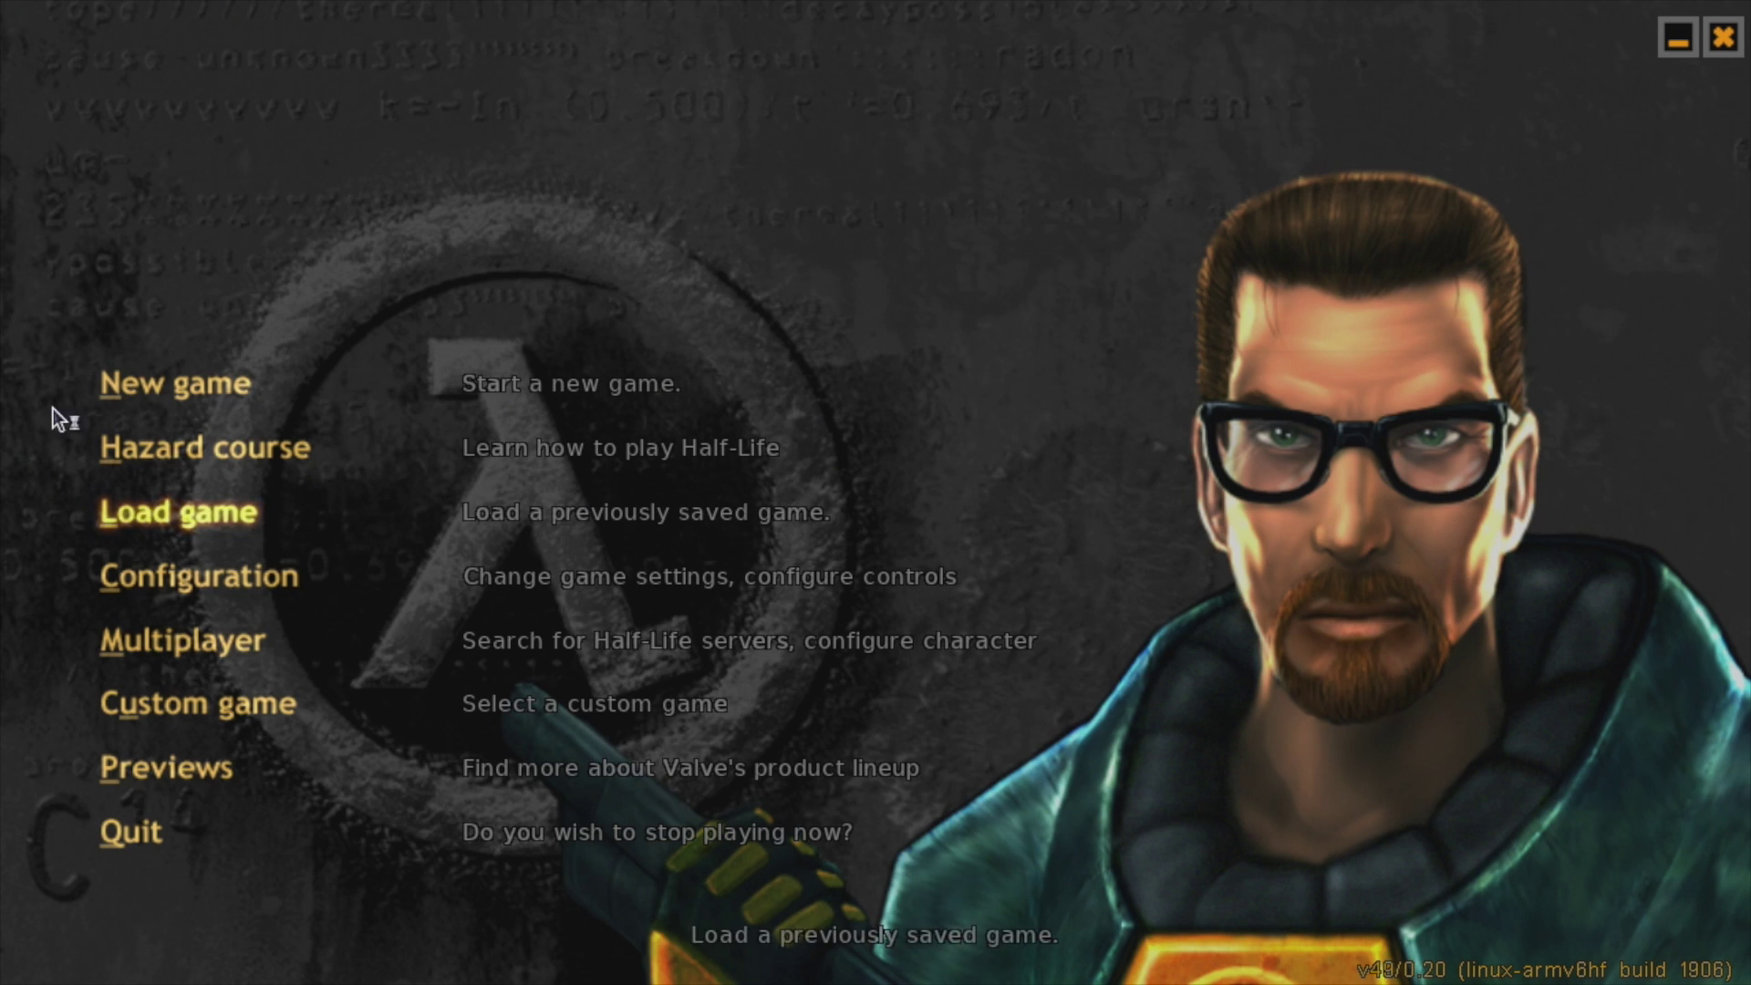
{"action": "left_click", "coordinate": [177, 380]}
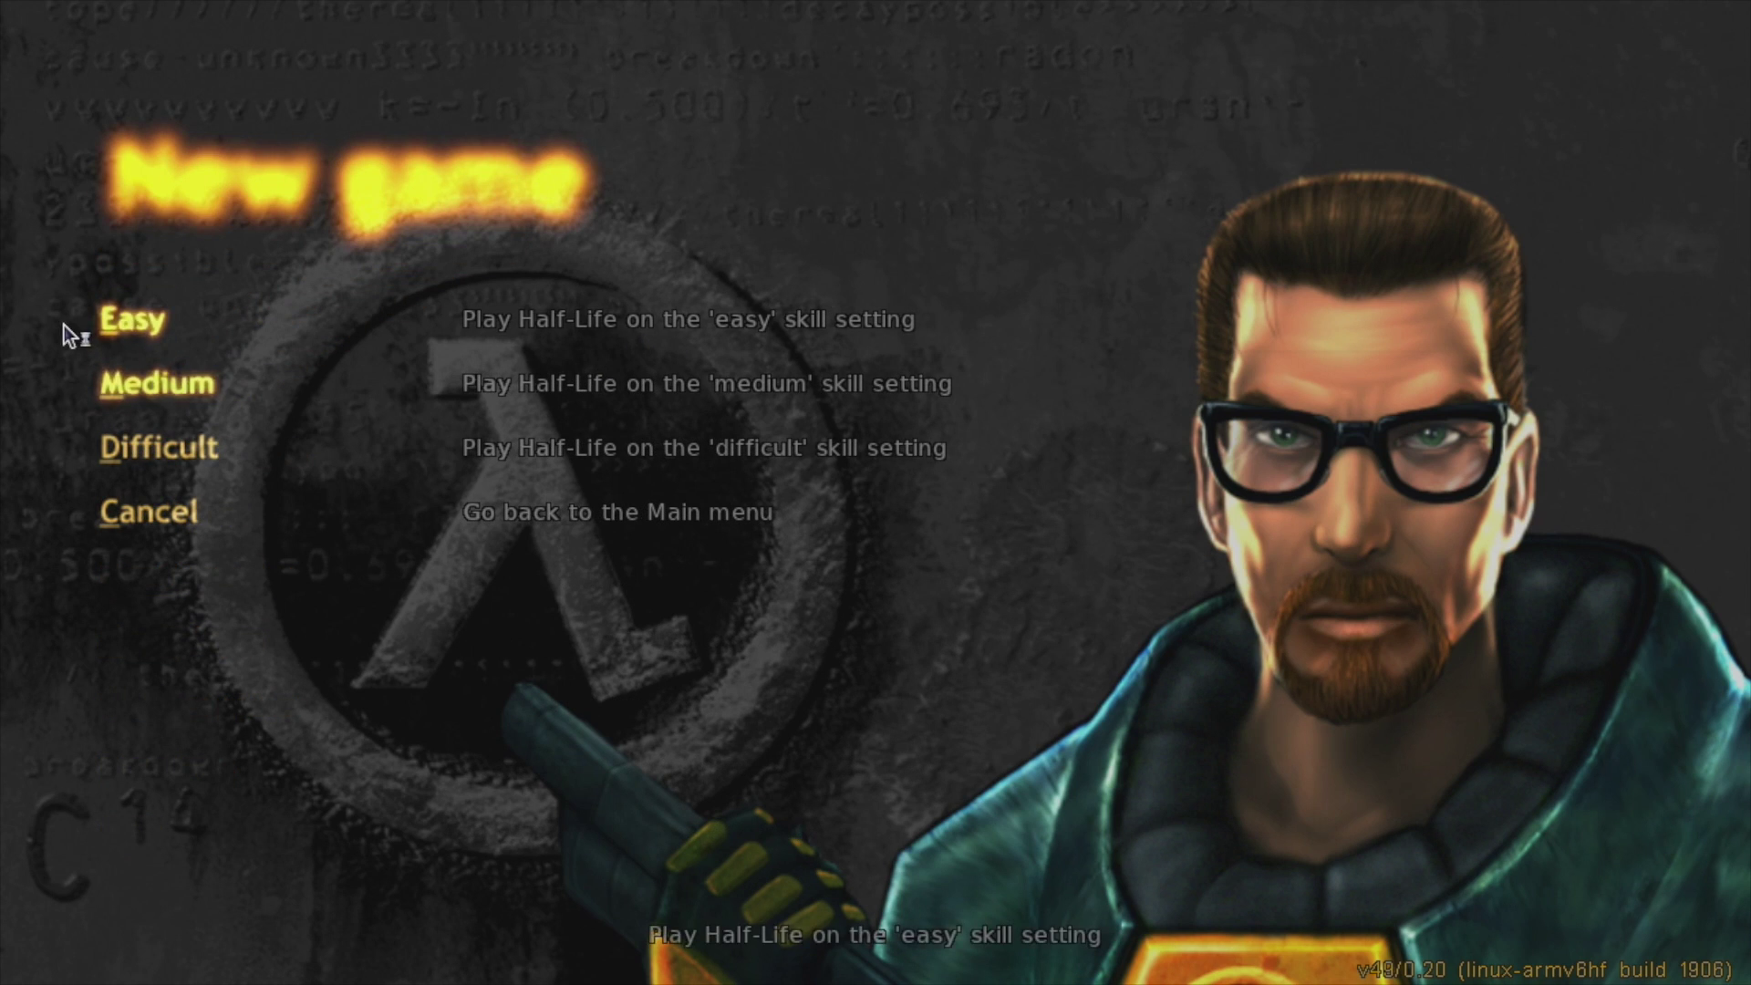